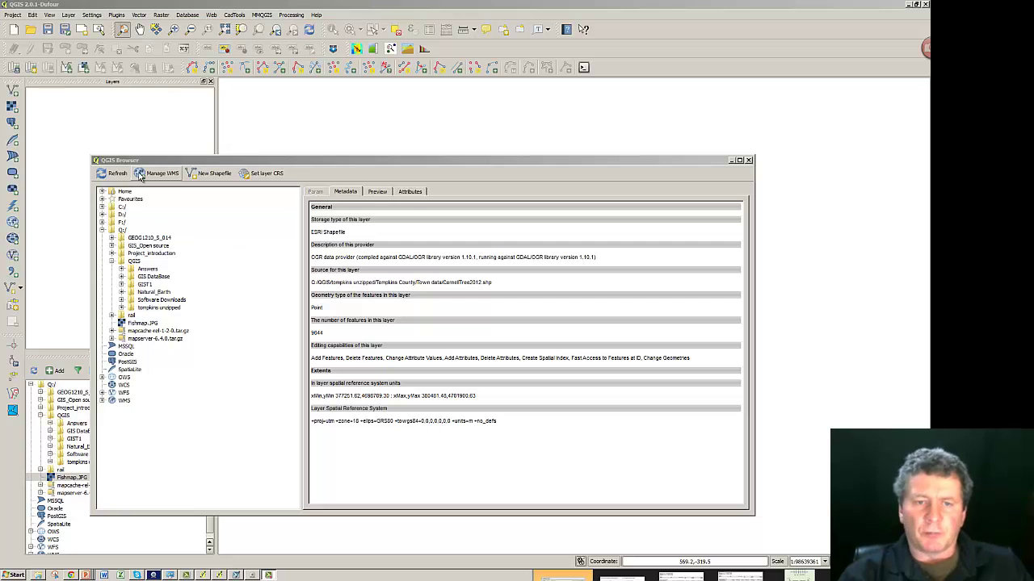
# - Move the Browser window aside and expand Q:/QGIS › tompkins unzipped › Tompkins County › Town data
pyautogui.moveTo(140, 161); pyautogui.dragTo(240, 132)
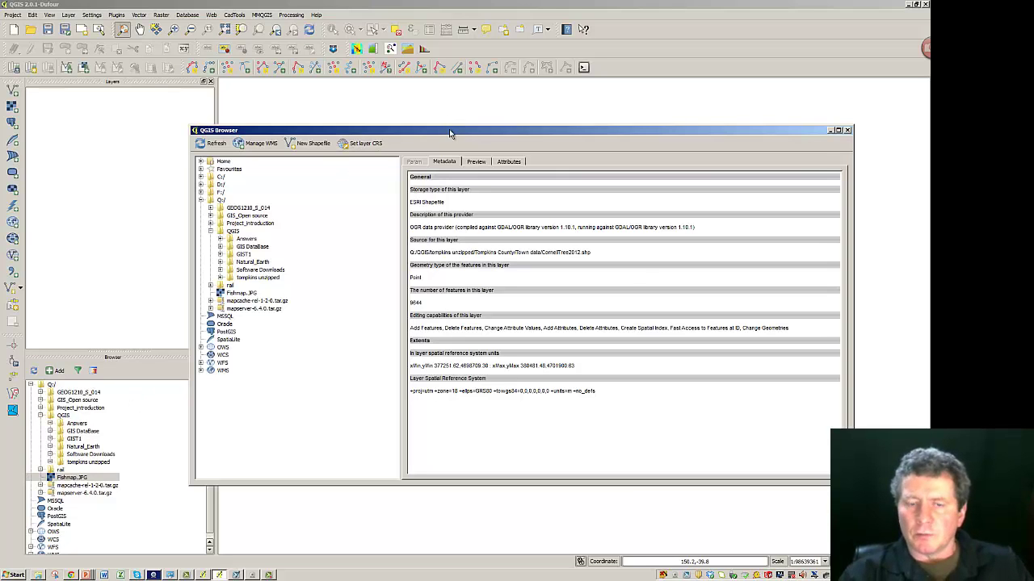
pyautogui.moveTo(449, 130); pyautogui.dragTo(364, 130)
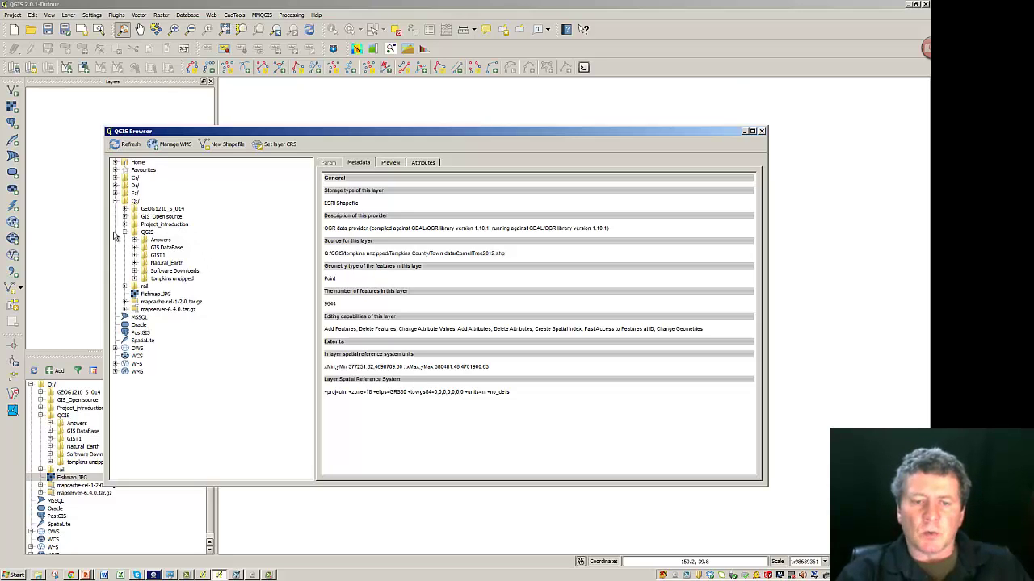
pyautogui.click(147, 234)
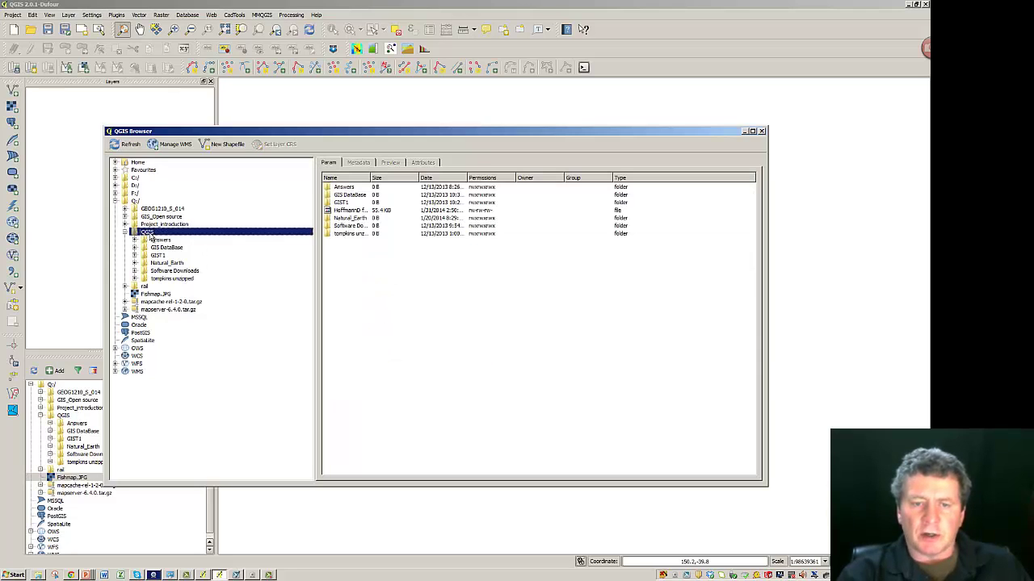
pyautogui.click(146, 279)
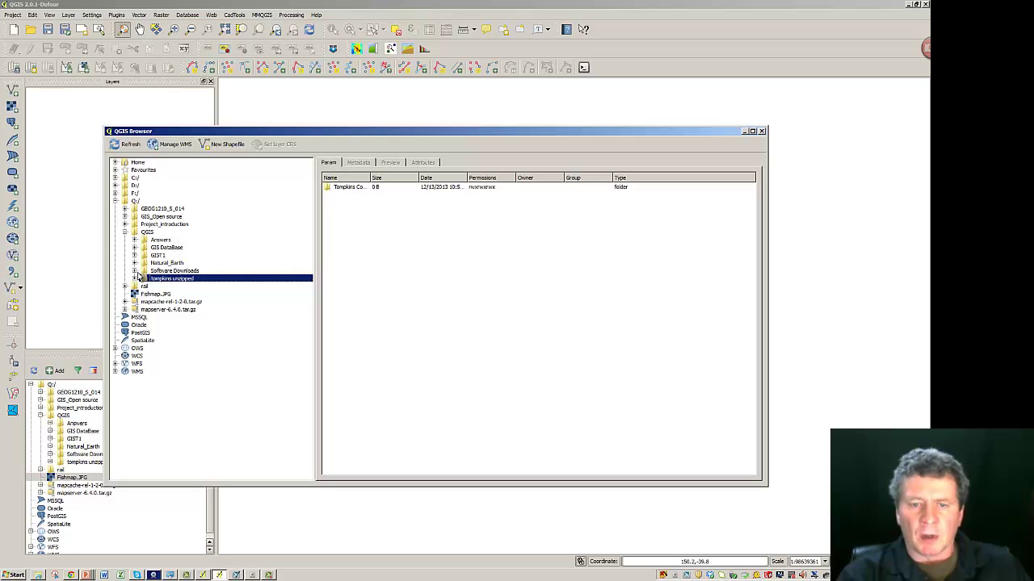
pyautogui.click(135, 278)
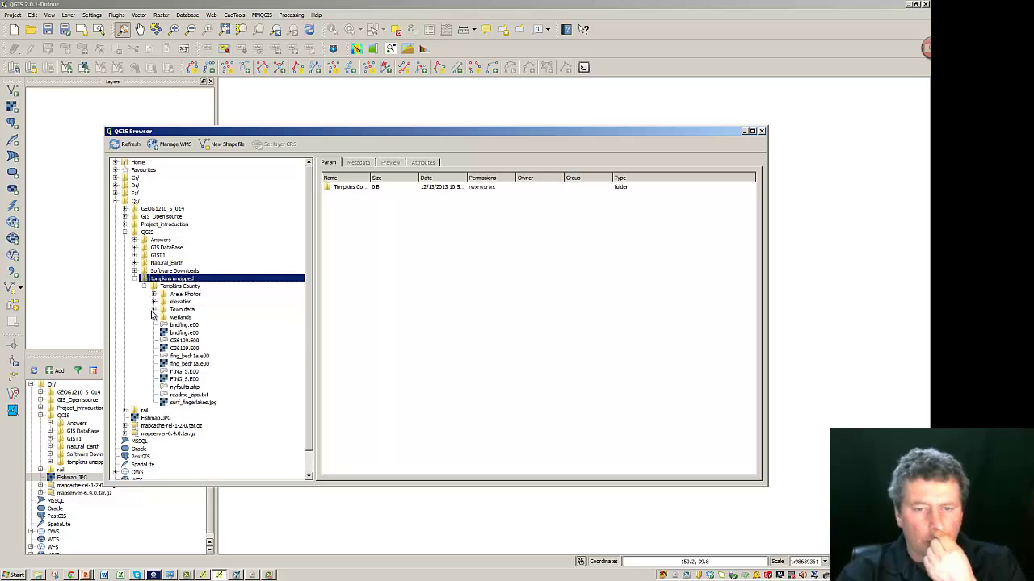
pyautogui.click(155, 310)
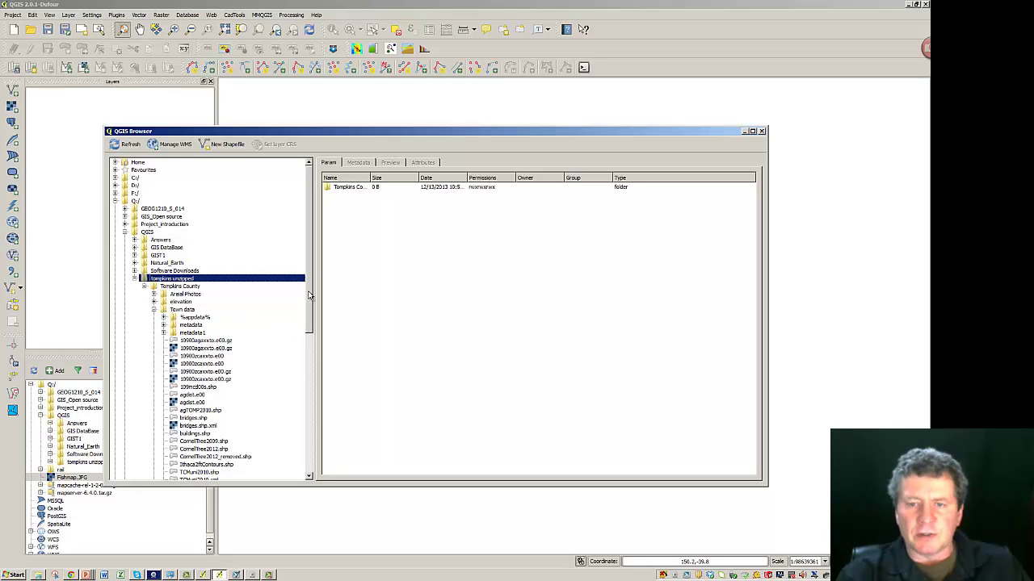
pyautogui.moveTo(307, 295); pyautogui.dragTo(298, 357)
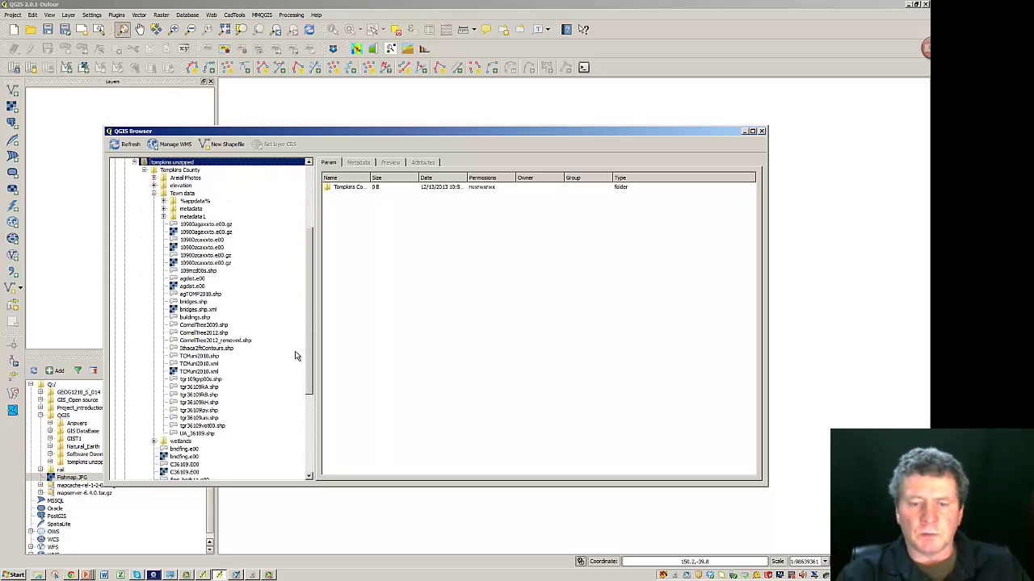
# - Read the metadata of CornellTree2012.shp, then buildings.shp, comparing spatial reference and feature type
pyautogui.click(195, 333)
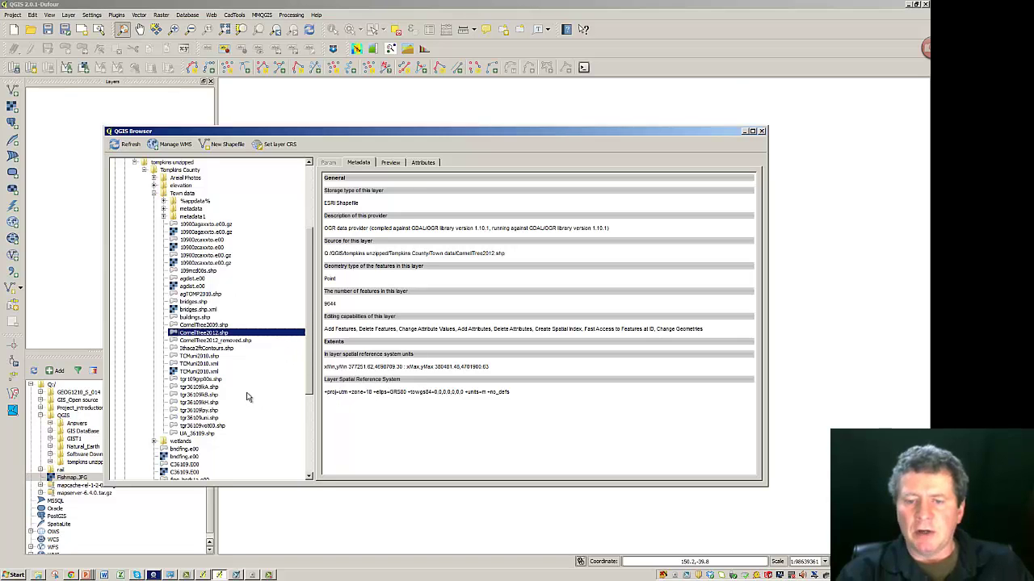
pyautogui.click(186, 318)
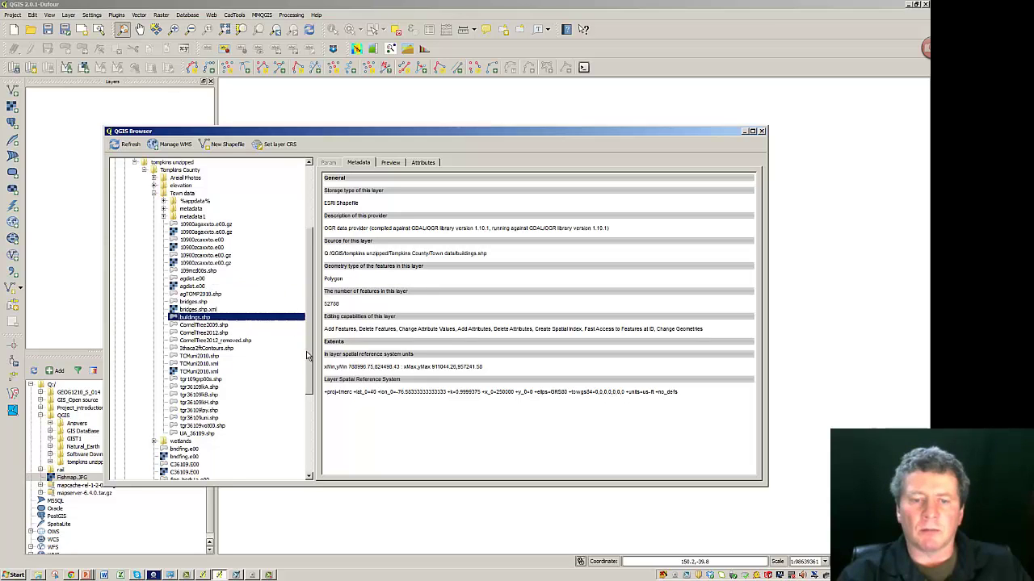
pyautogui.moveTo(307, 355); pyautogui.dragTo(309, 317)
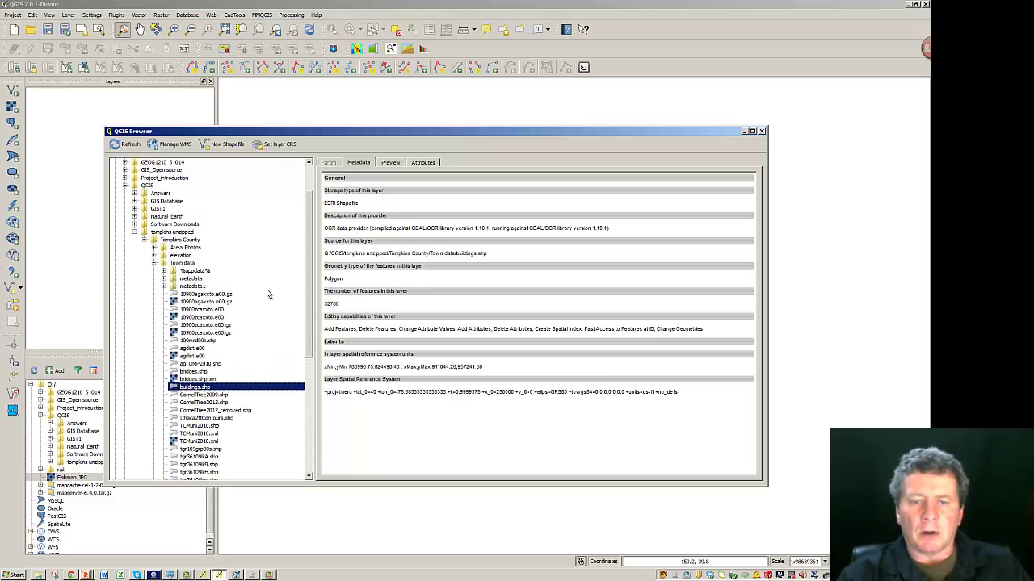
# - Expand Aerial Photos and view the tom_sp_4bd_06in_index12 shapefile's metadata
pyautogui.click(154, 249)
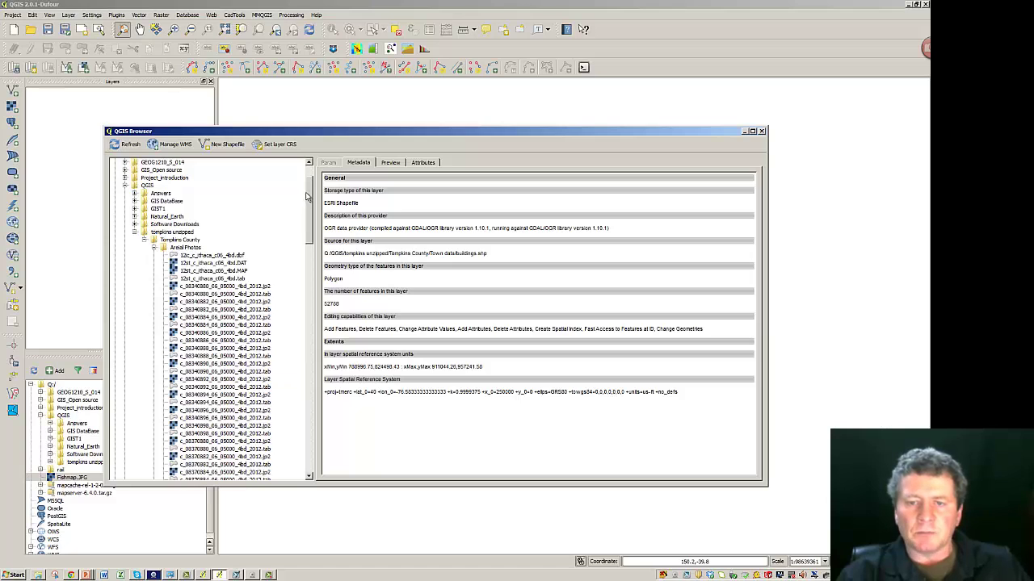
pyautogui.moveTo(311, 193); pyautogui.dragTo(315, 339)
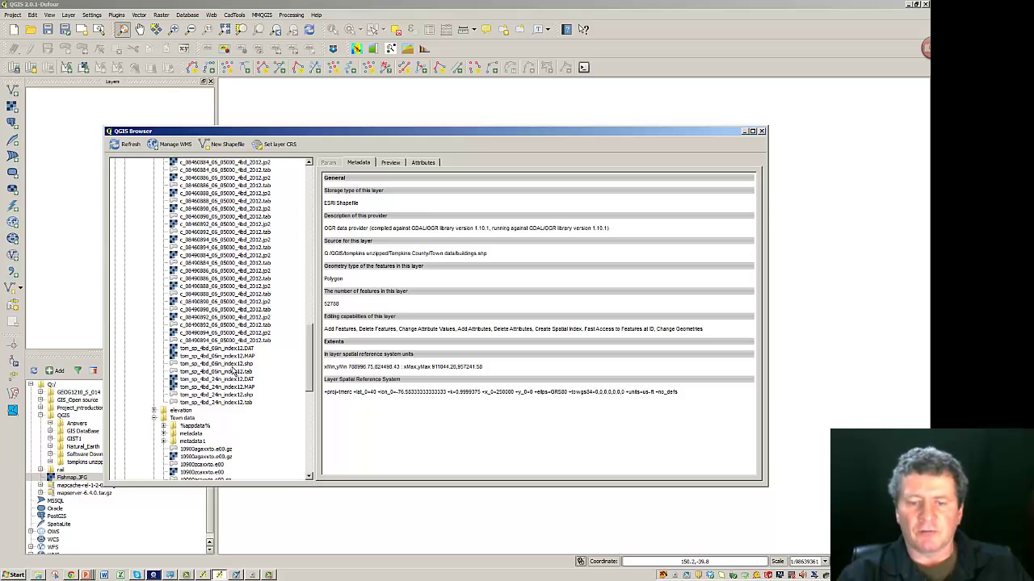
pyautogui.click(233, 364)
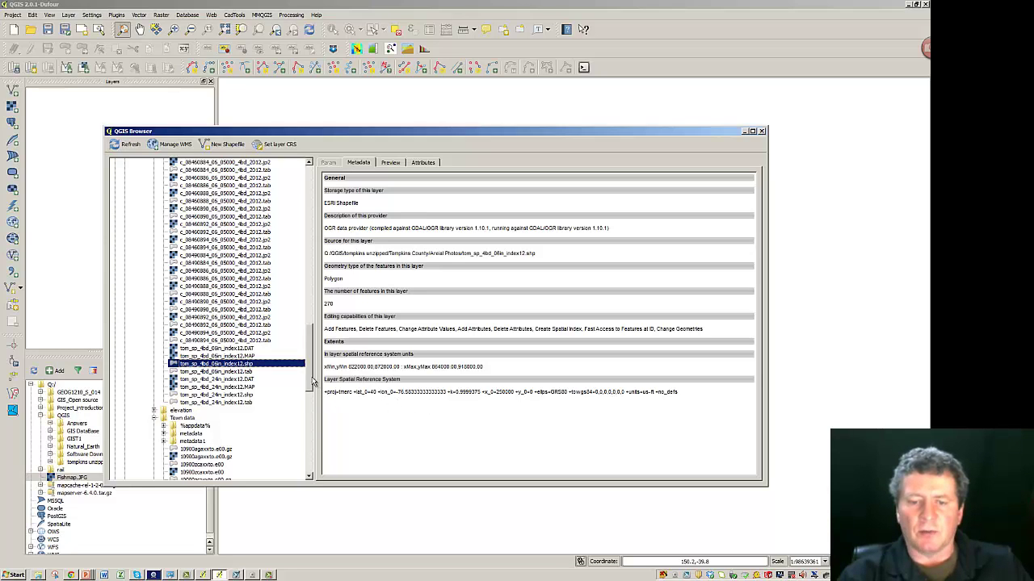
pyautogui.moveTo(309, 382); pyautogui.dragTo(311, 305)
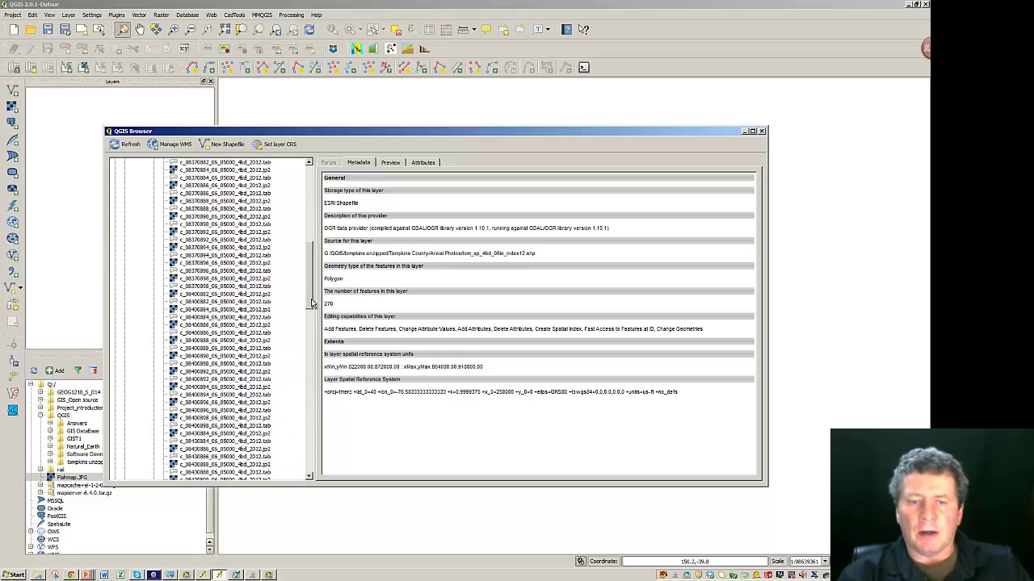
# - Check the c_08370898_06_05000_4bd_2012.jp2 tile's metadata and projection, then collapse Aerial Photos
pyautogui.click(235, 279)
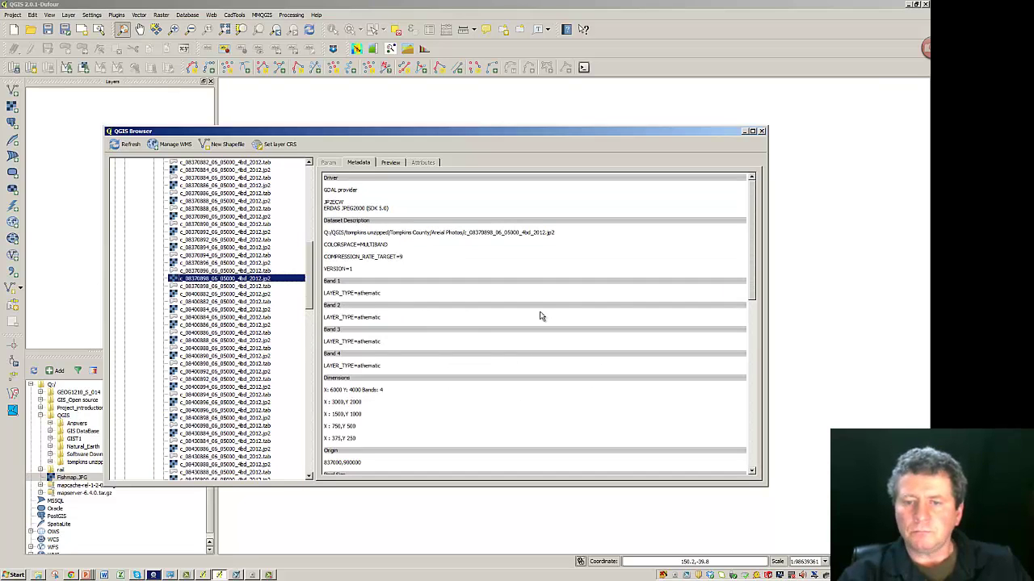
pyautogui.moveTo(750, 211); pyautogui.dragTo(748, 303)
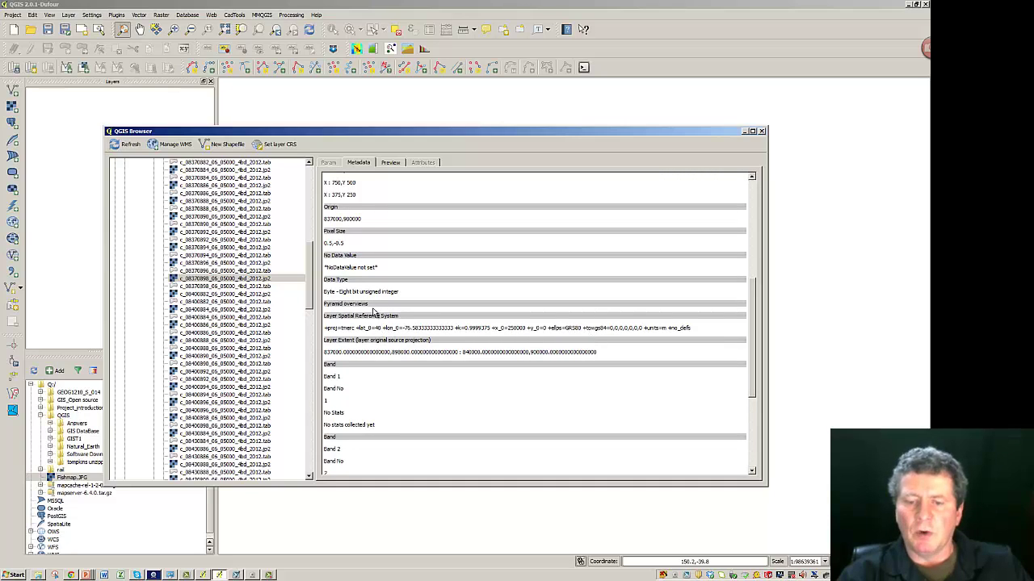
pyautogui.moveTo(311, 264); pyautogui.dragTo(312, 195)
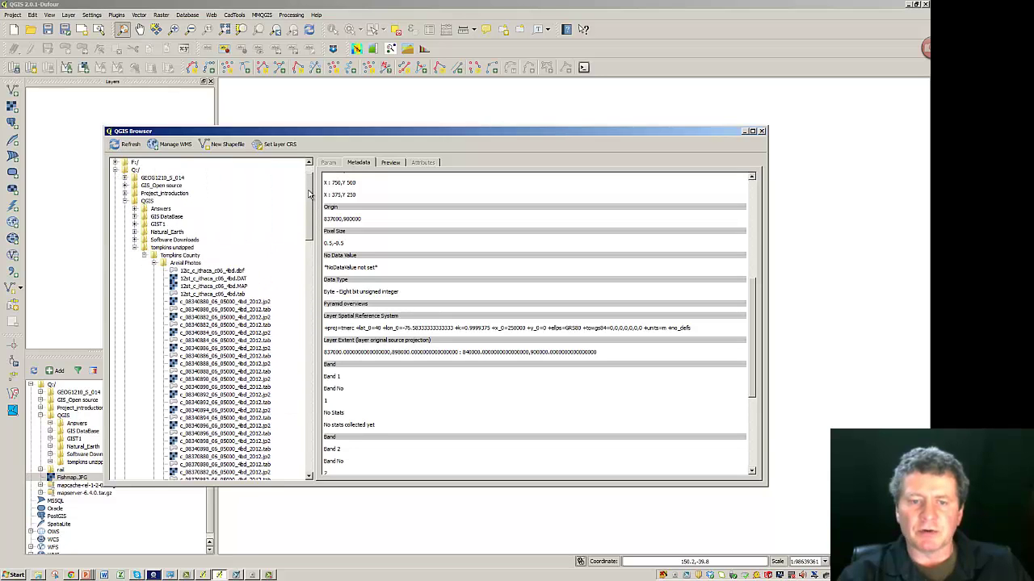
pyautogui.click(154, 264)
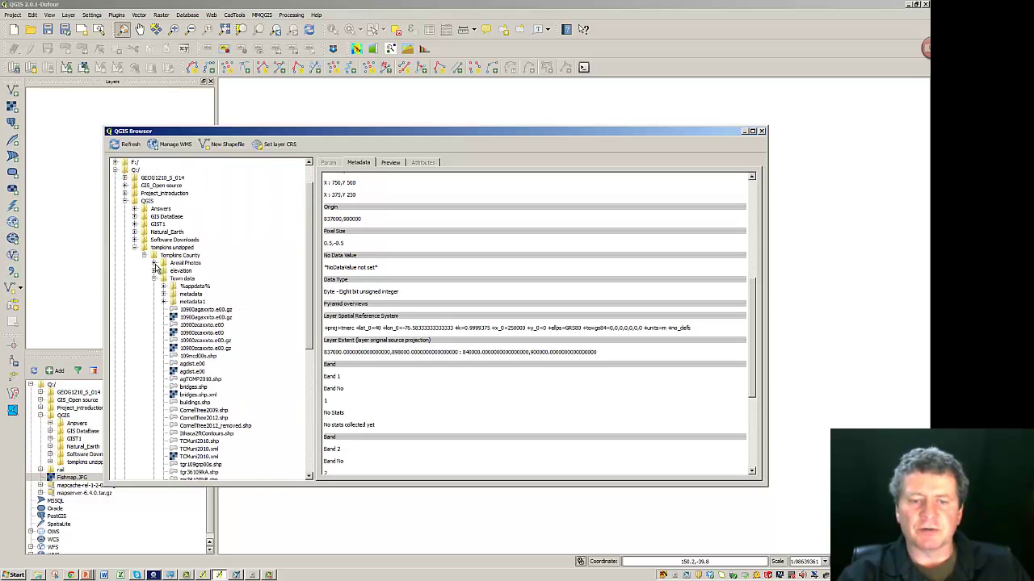
pyautogui.scroll(-1, 309, 243)
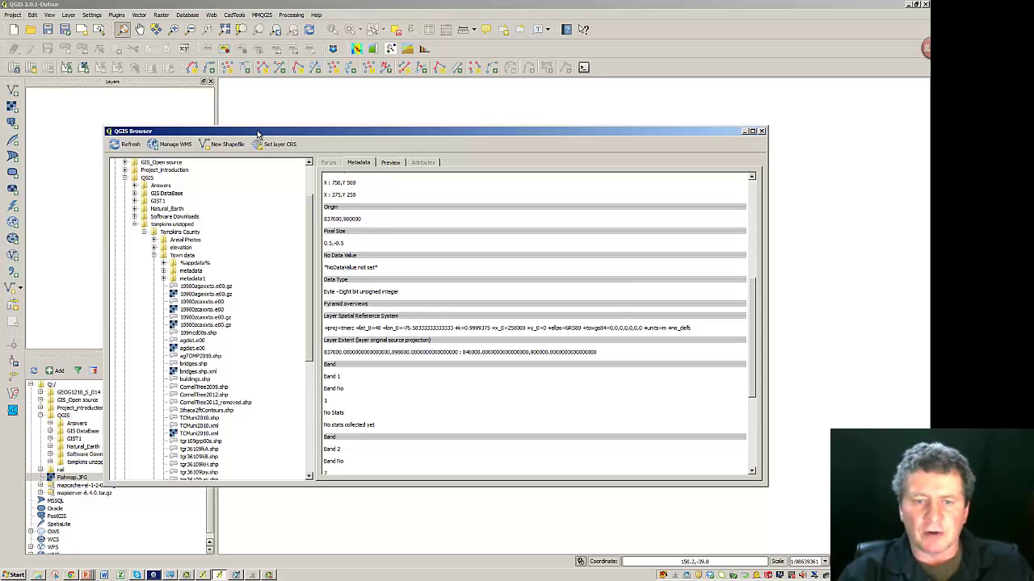
# - Add the tom_sp_4bd_06in_index12 tile index grid to the map from the Browser panel
pyautogui.moveTo(258, 133); pyautogui.dragTo(1033, 133)
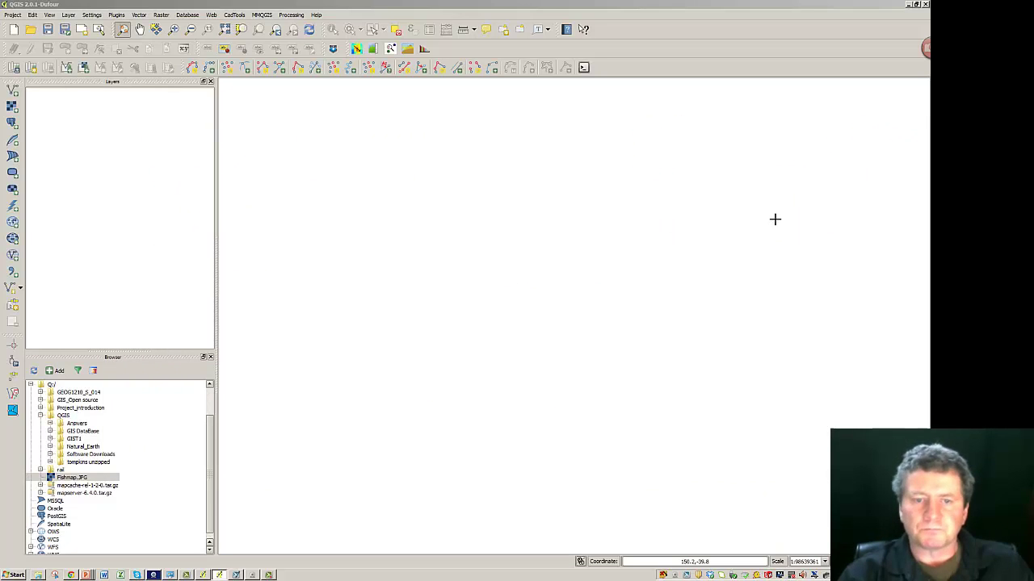
pyautogui.moveTo(210, 452); pyautogui.dragTo(211, 511)
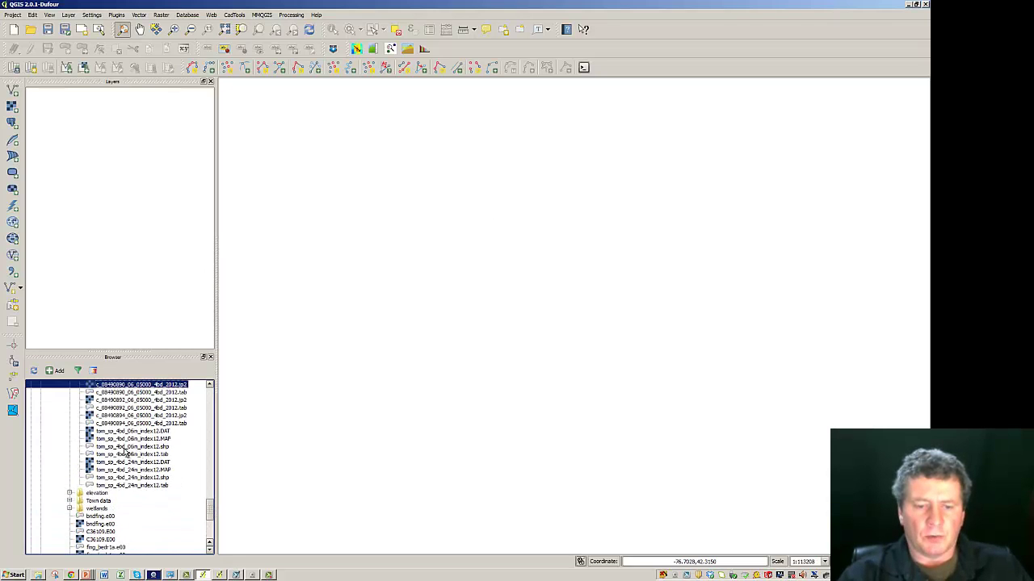
pyautogui.rightClick(121, 449)
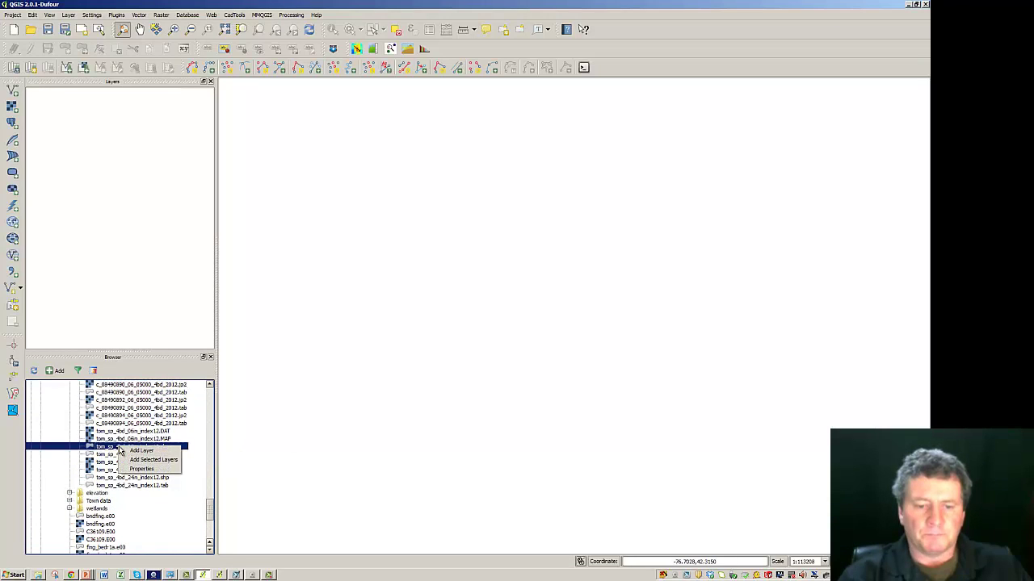
pyautogui.click(129, 452)
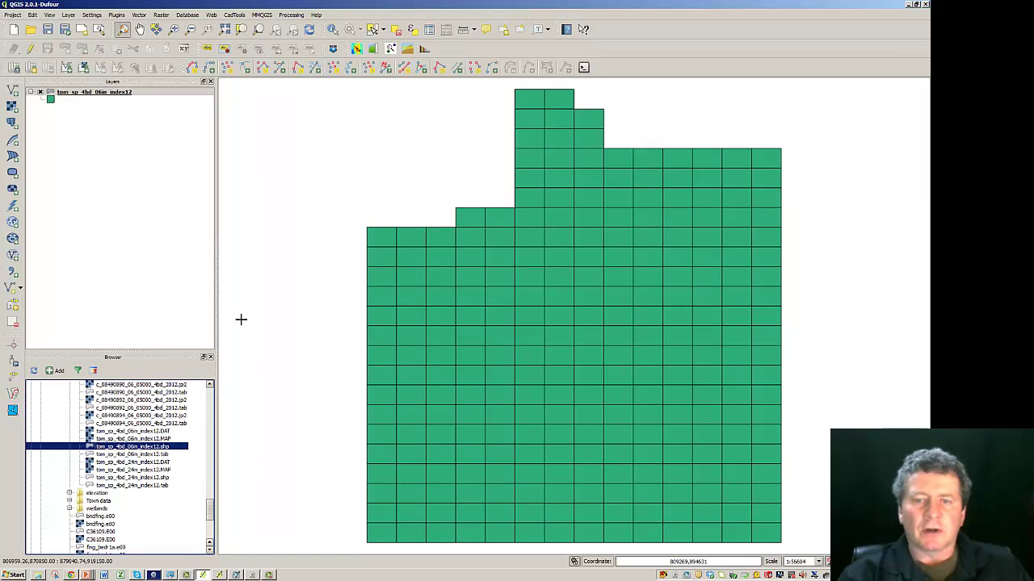
# - Identify a grid cell and select its image, c_08460894_06_05000_4bd_2012.jp2, in the Browser
pyautogui.click(333, 29)
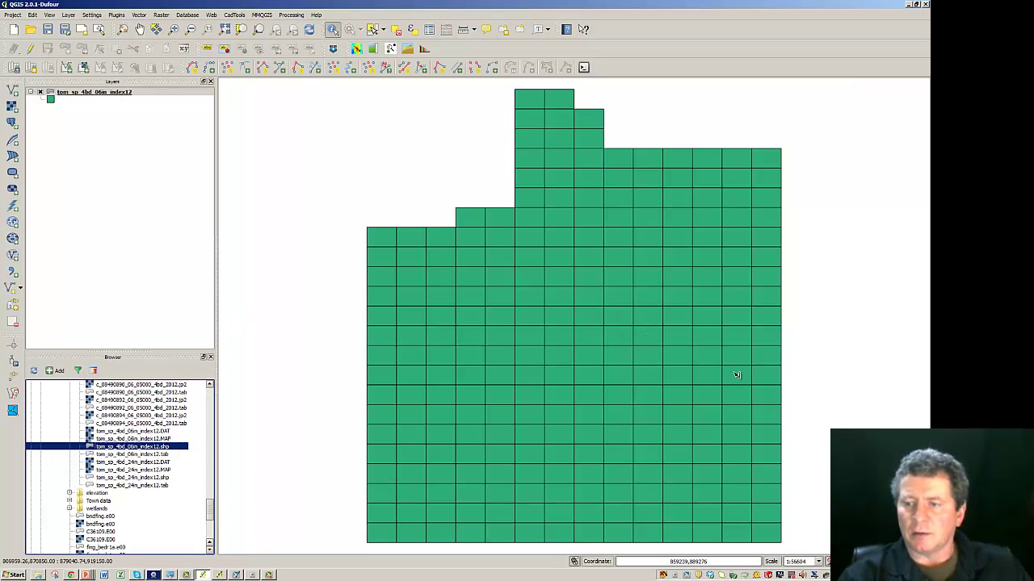
pyautogui.click(618, 317)
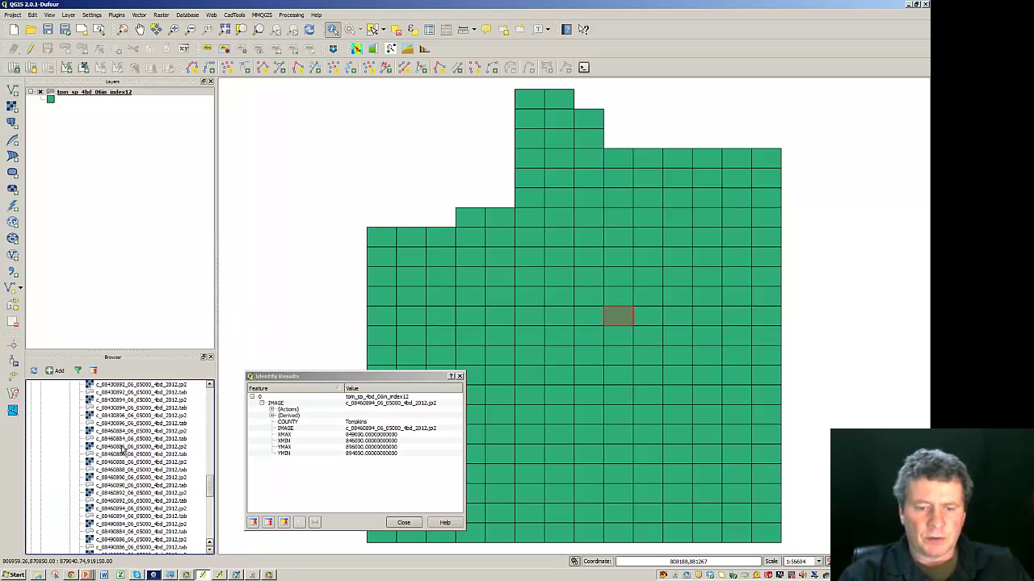
pyautogui.click(118, 509)
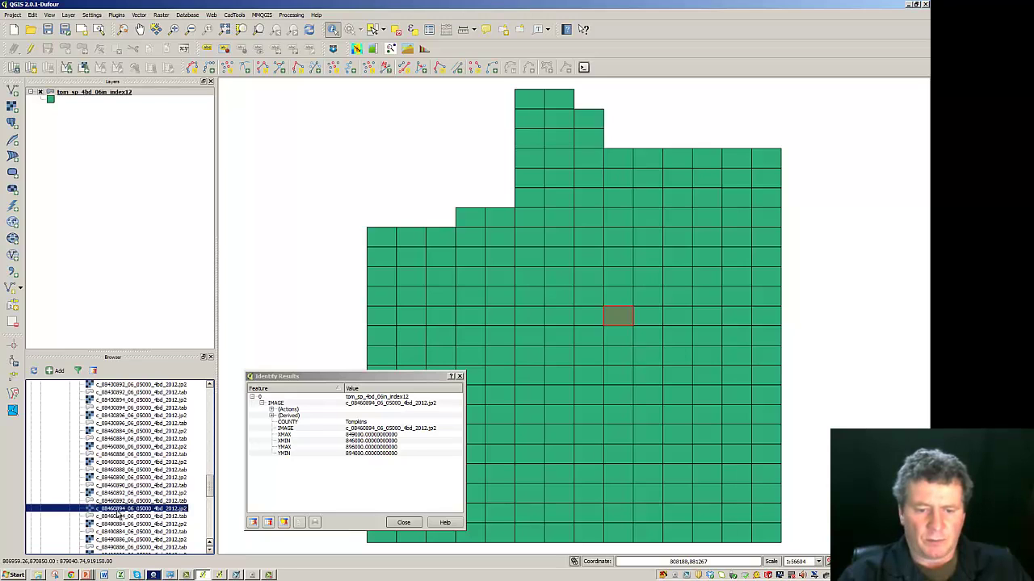
# - Load the c_08460894_06_05000_4bd_2012 tile as a layer, re-show the index grid, and zoom to full extent
pyautogui.doubleClick(75, 510)
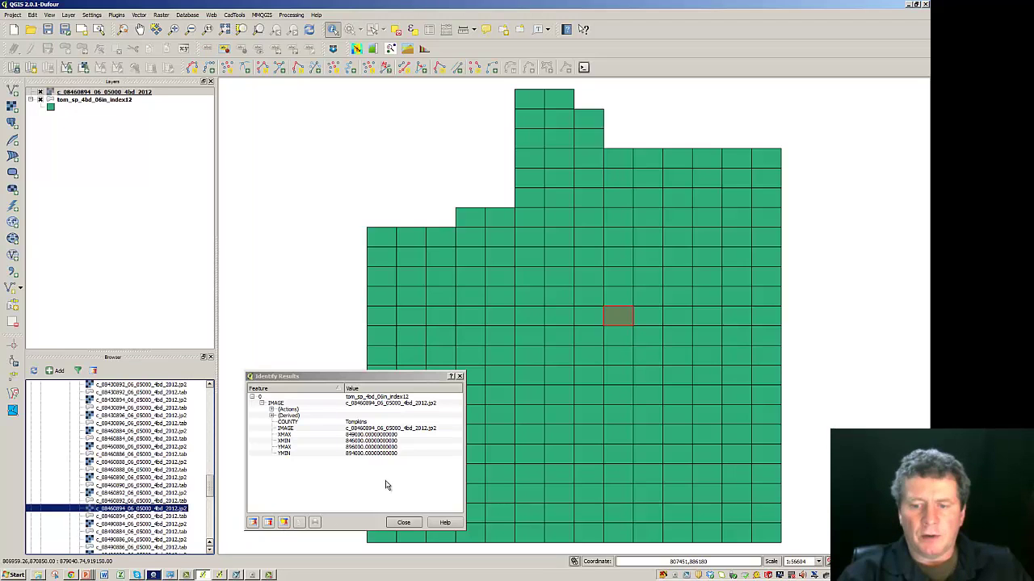
pyautogui.click(402, 524)
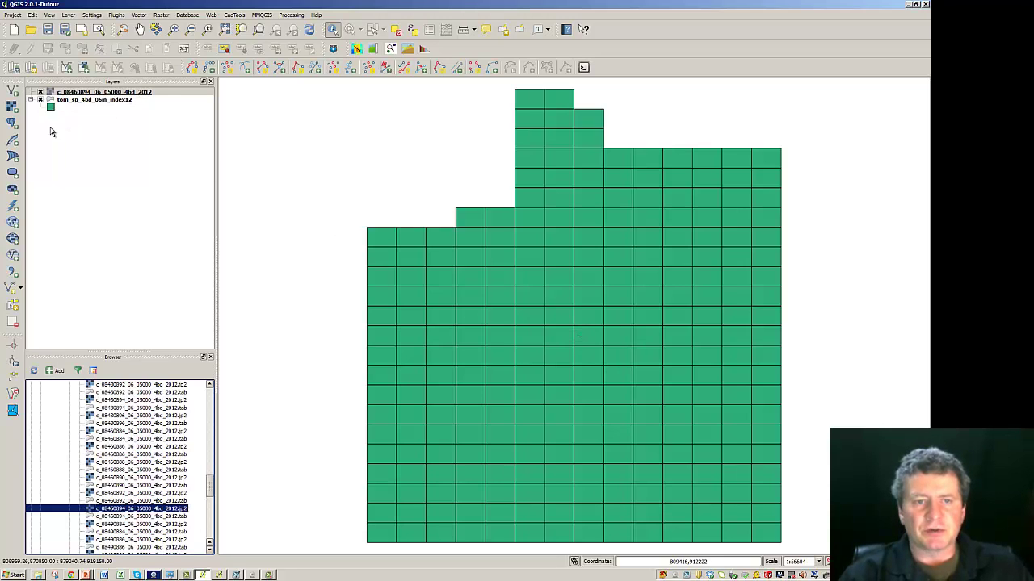
pyautogui.click(41, 100)
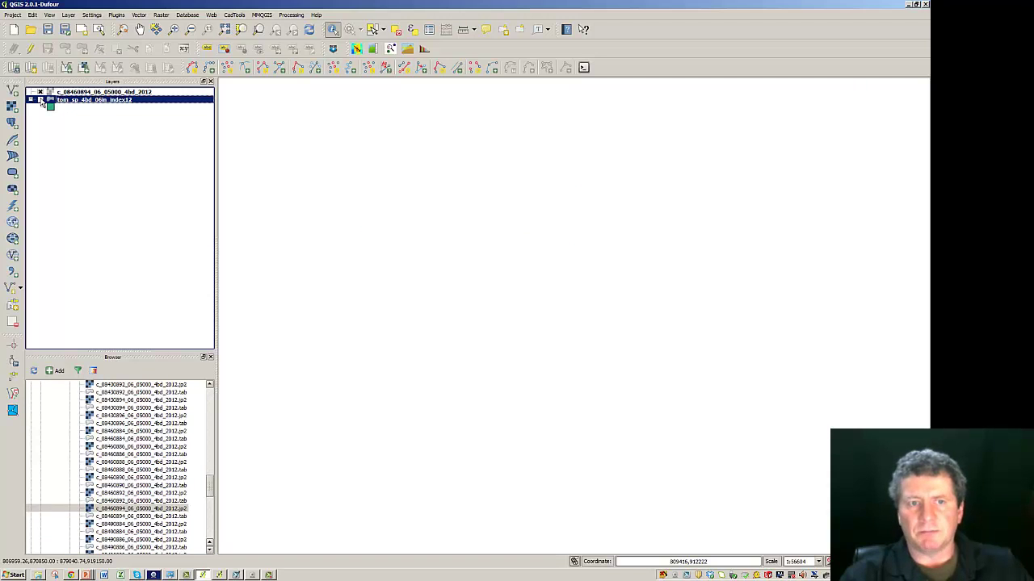
pyautogui.click(41, 101)
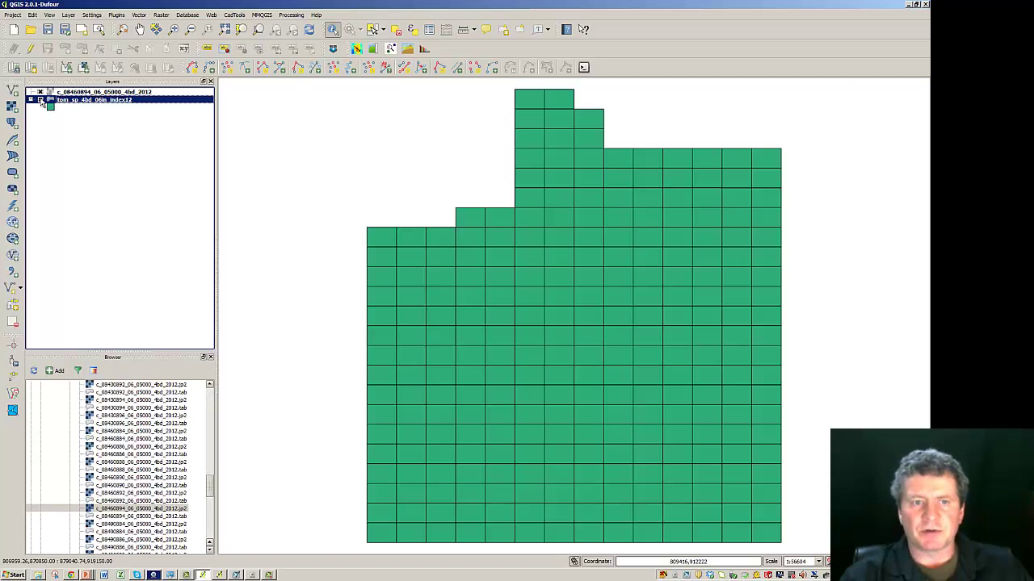
pyautogui.click(224, 30)
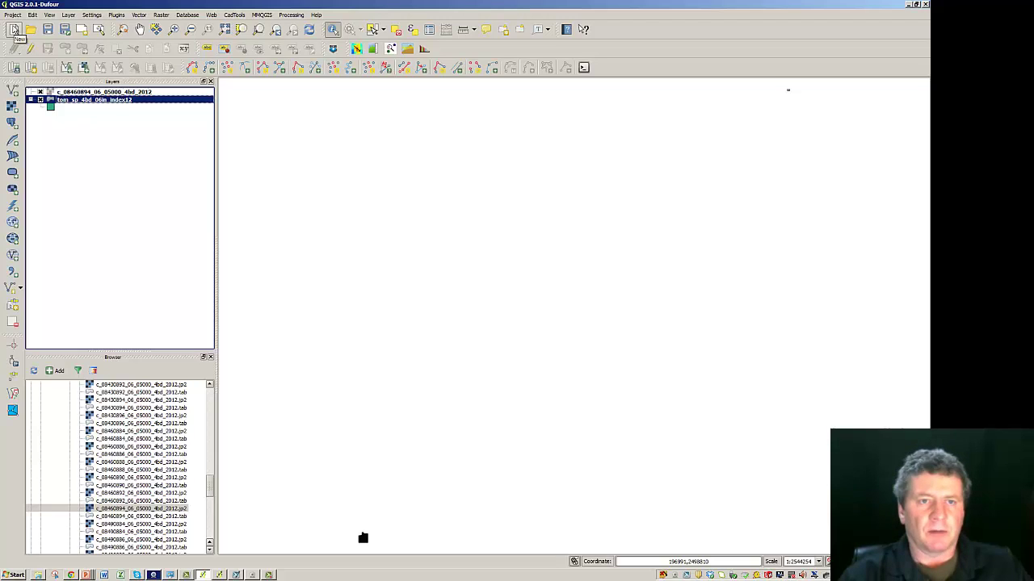
# - Discard the current project for a new one and enable on-the-fly CRS transformation in Project Properties
pyautogui.click(14, 31)
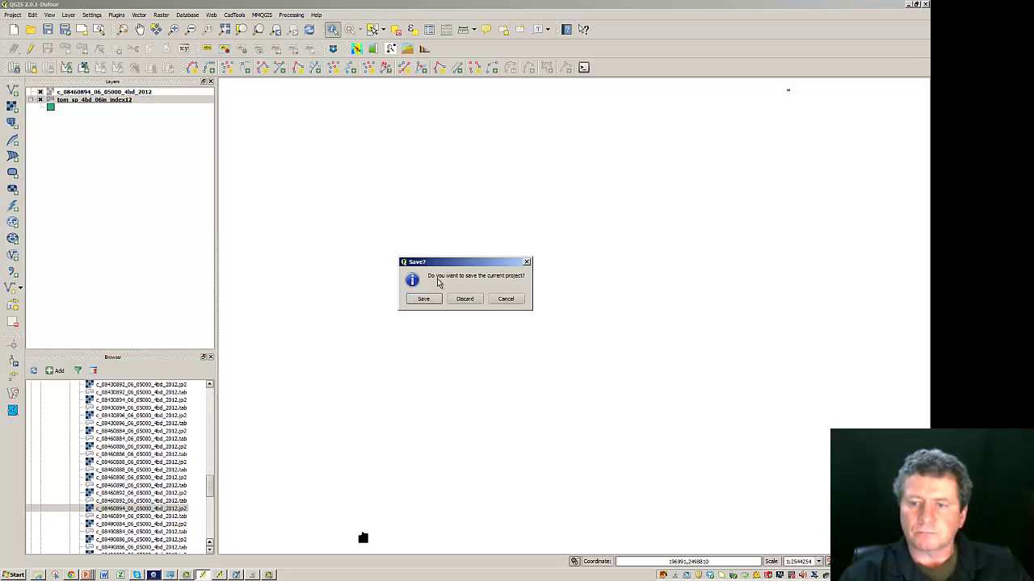
pyautogui.click(460, 300)
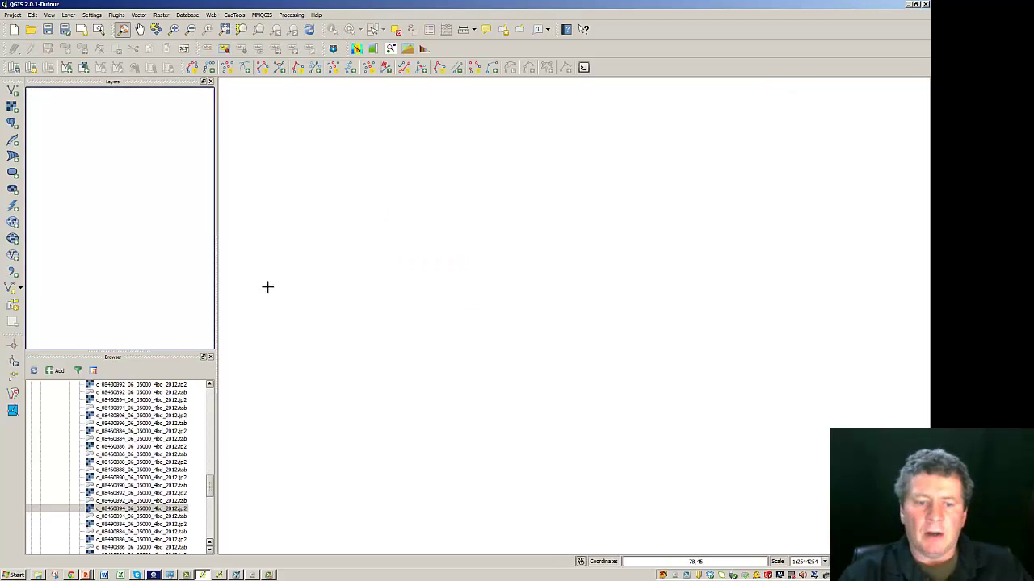
pyautogui.click(14, 16)
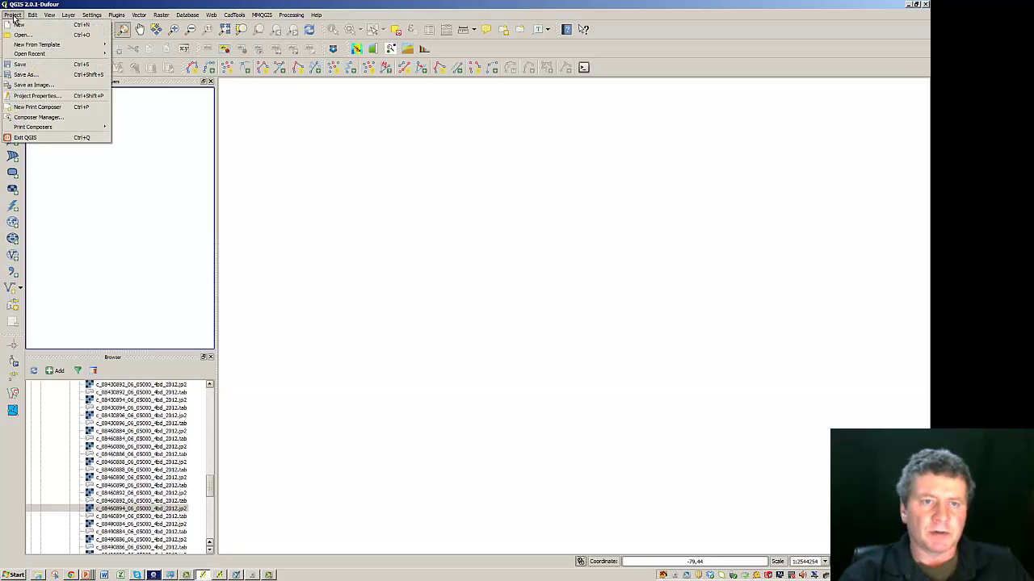
pyautogui.click(25, 97)
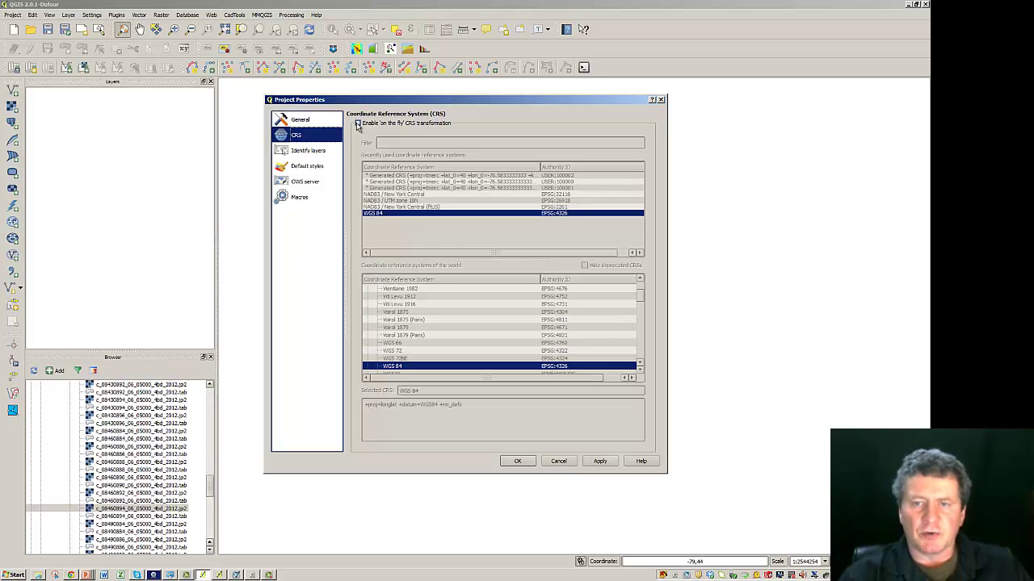
pyautogui.click(358, 124)
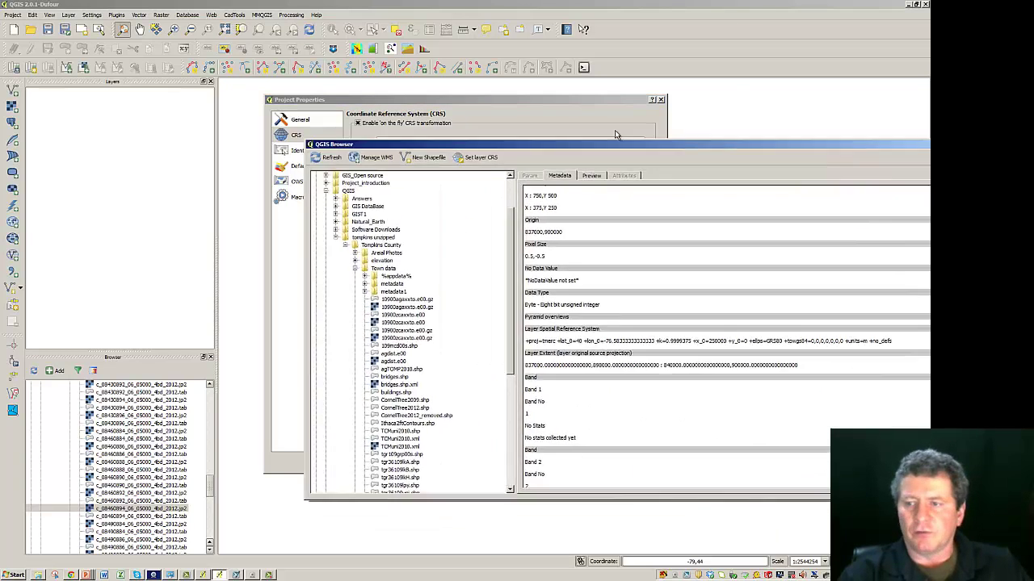
# - Drag the Browser window off the right edge of the screen, leaving the blank map canvas
pyautogui.moveTo(614, 130); pyautogui.dragTo(454, 94)
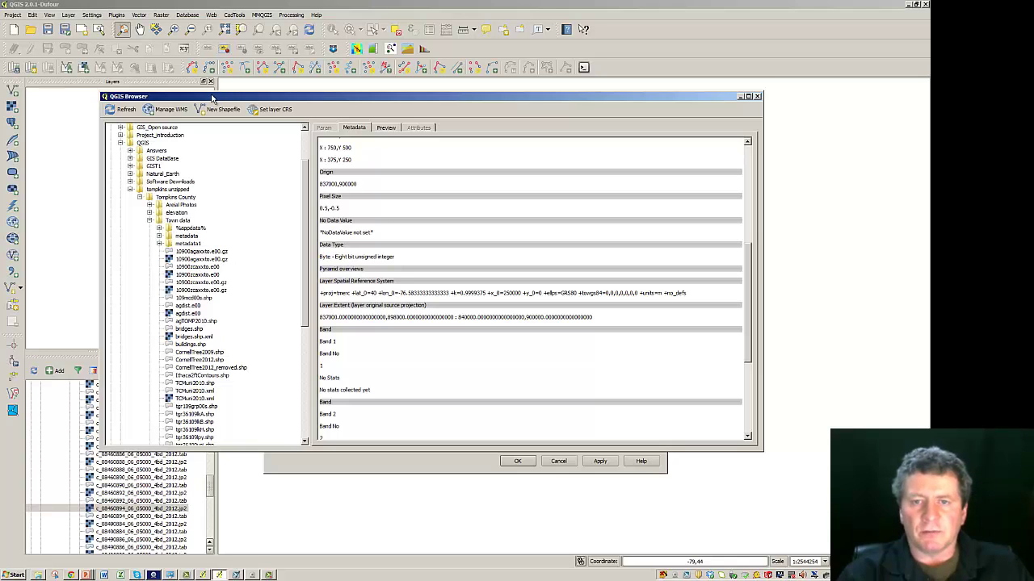
pyautogui.moveTo(213, 98); pyautogui.dragTo(1033, 102)
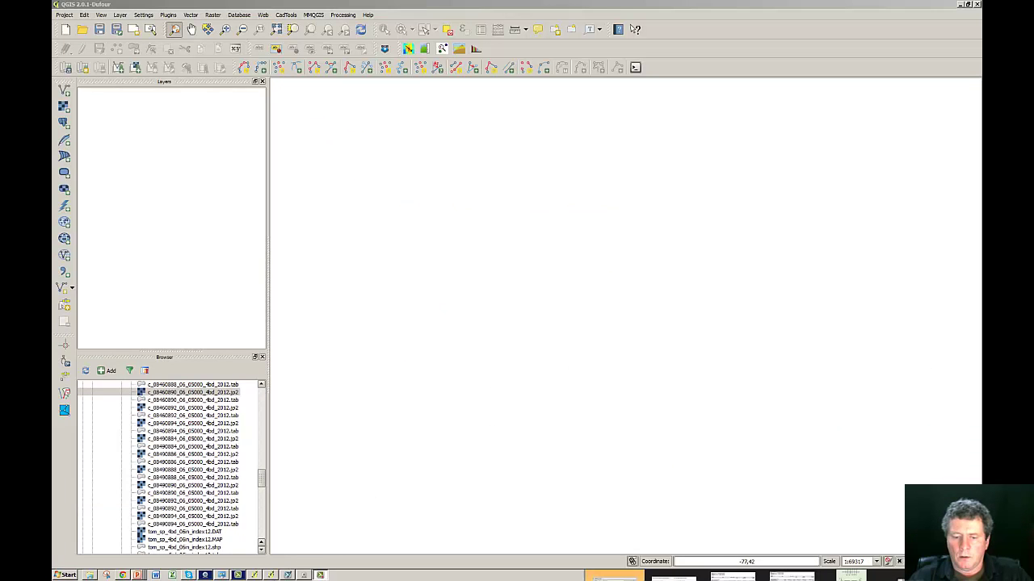
pyautogui.click(273, 576)
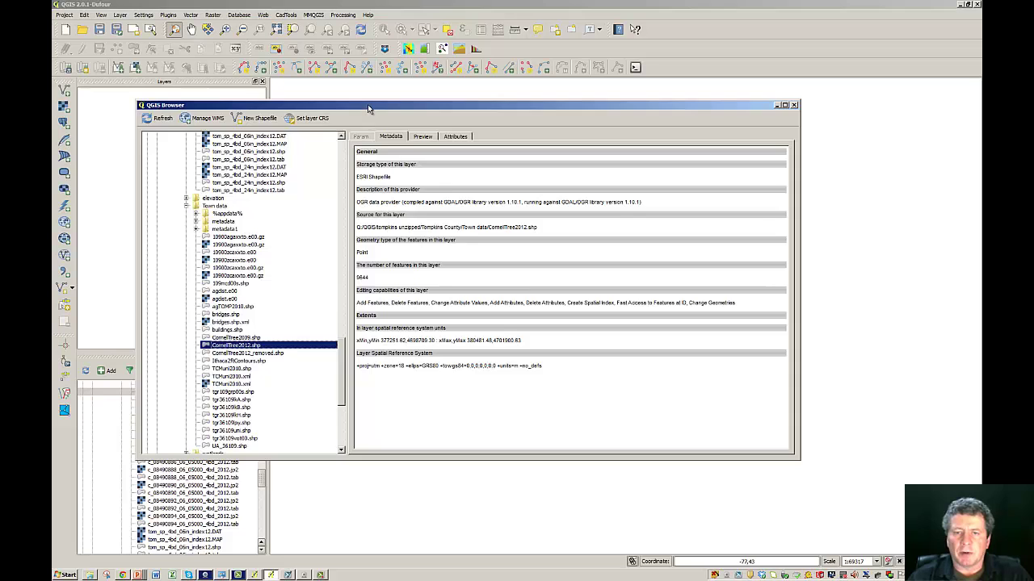
pyautogui.moveTo(368, 108); pyautogui.dragTo(421, 135)
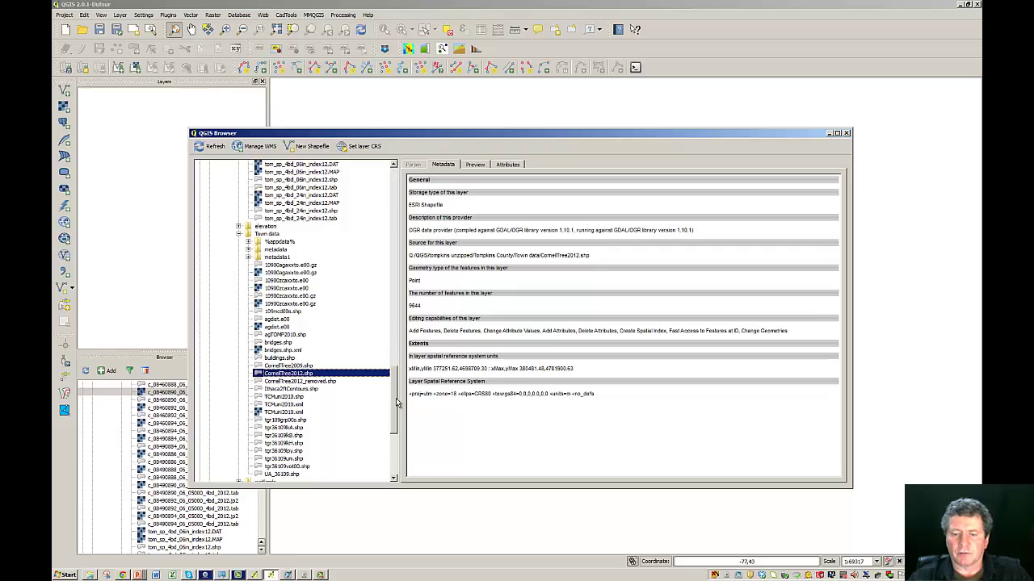
pyautogui.moveTo(395, 405); pyautogui.dragTo(399, 375)
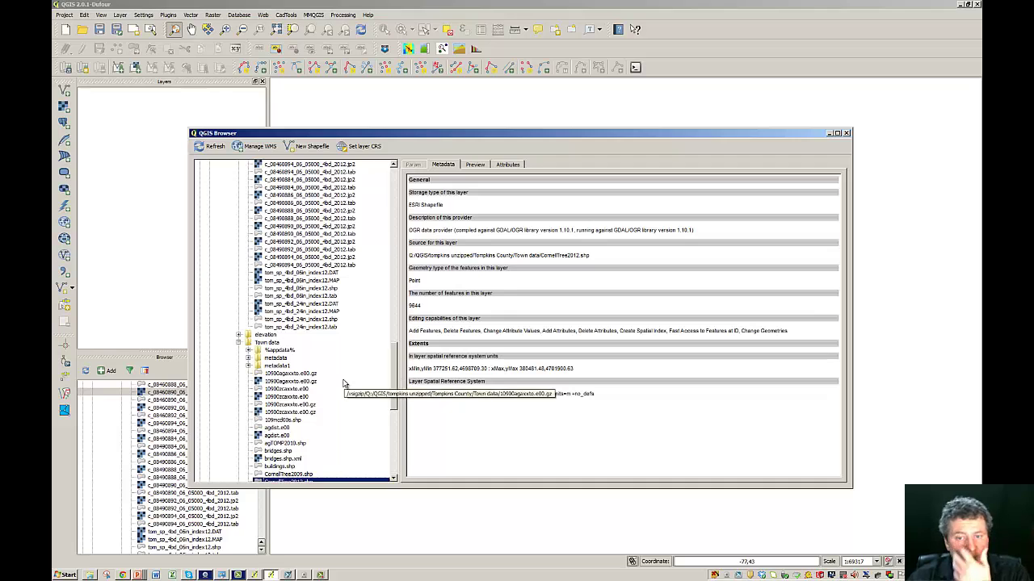
pyautogui.click(306, 289)
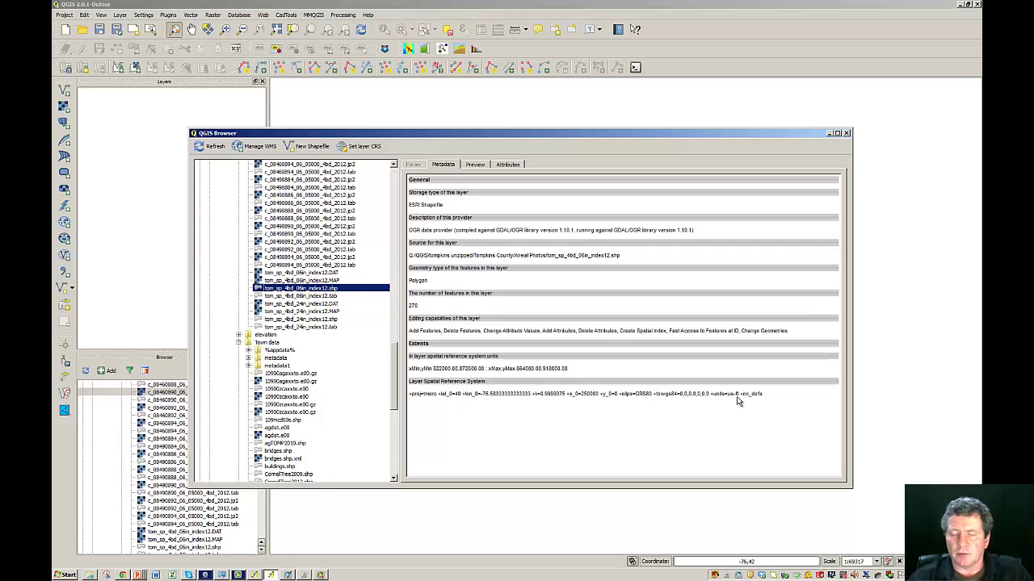
pyautogui.moveTo(395, 379); pyautogui.dragTo(395, 309)
pyautogui.click(298, 250)
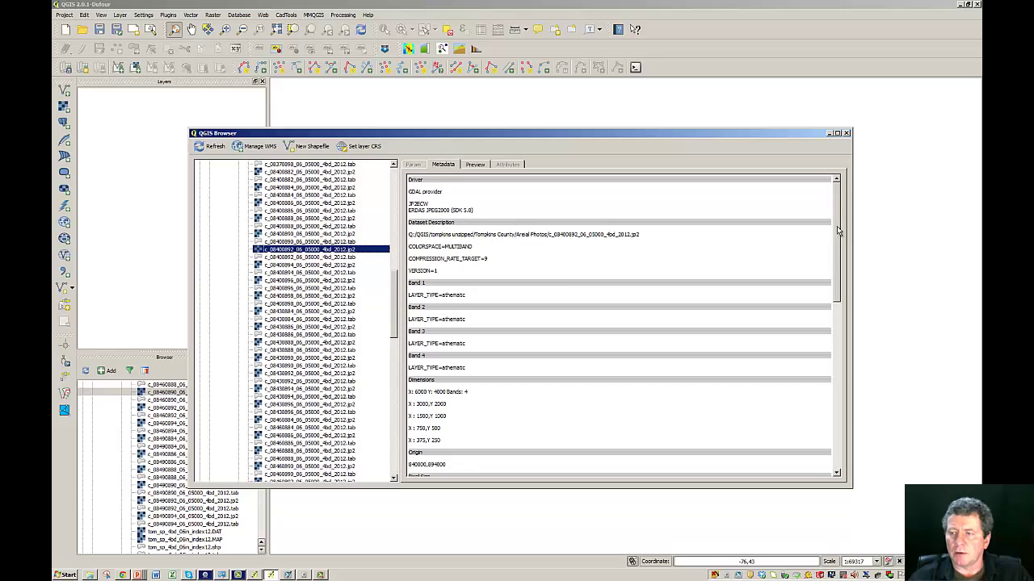
pyautogui.moveTo(839, 230); pyautogui.dragTo(846, 327)
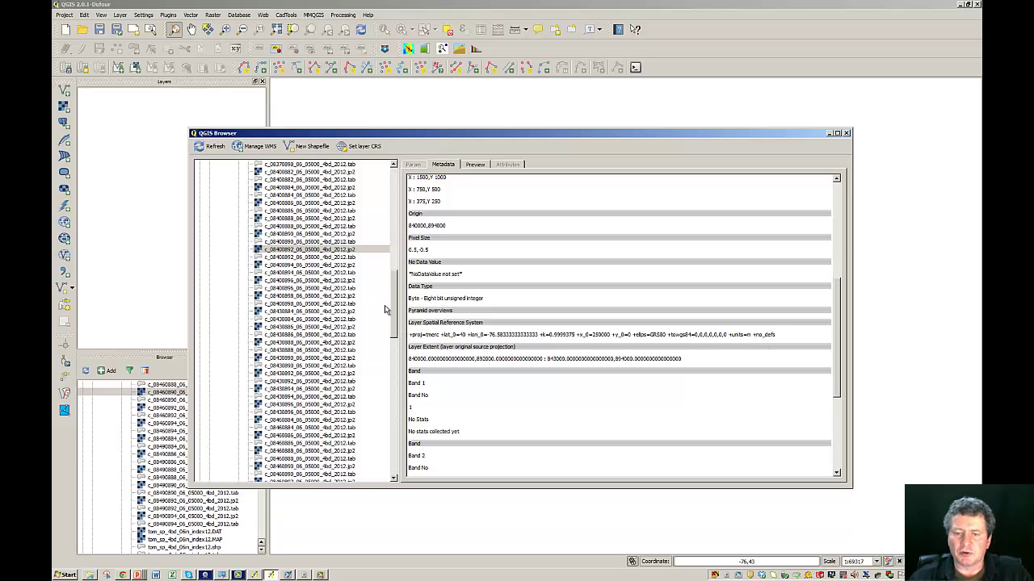
pyautogui.moveTo(393, 308); pyautogui.dragTo(395, 375)
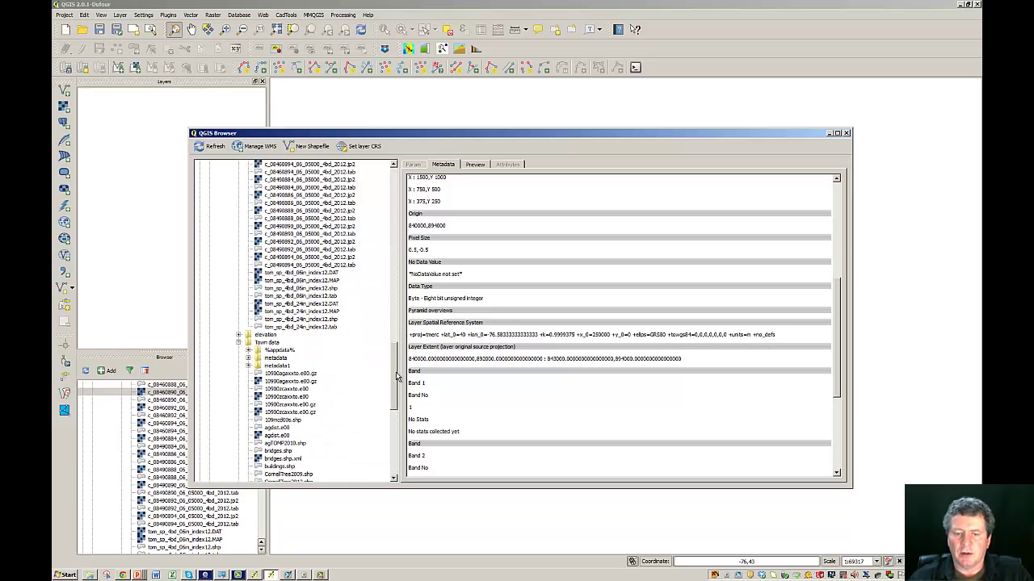
pyautogui.click(297, 288)
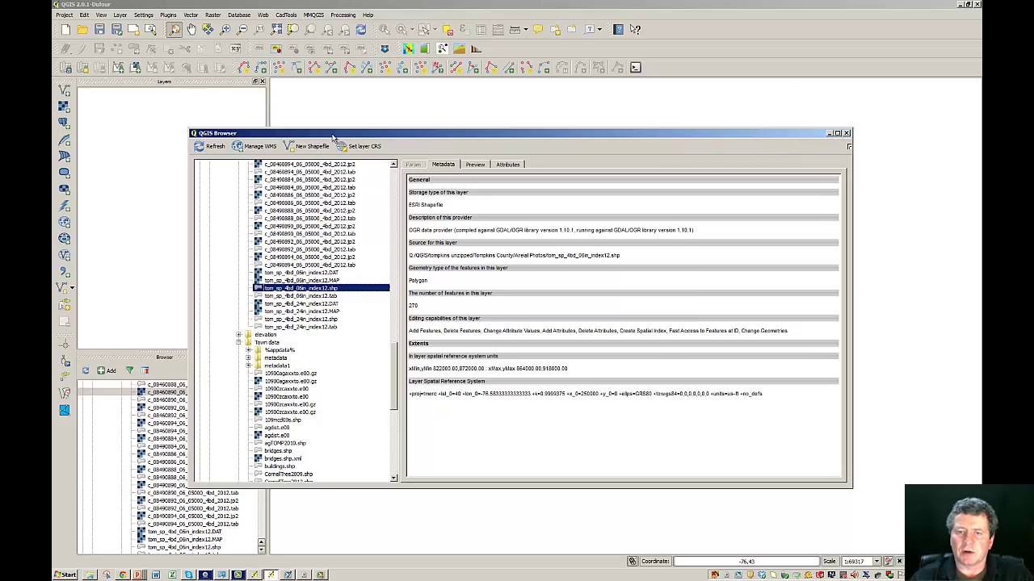
pyautogui.moveTo(331, 138); pyautogui.dragTo(1033, 158)
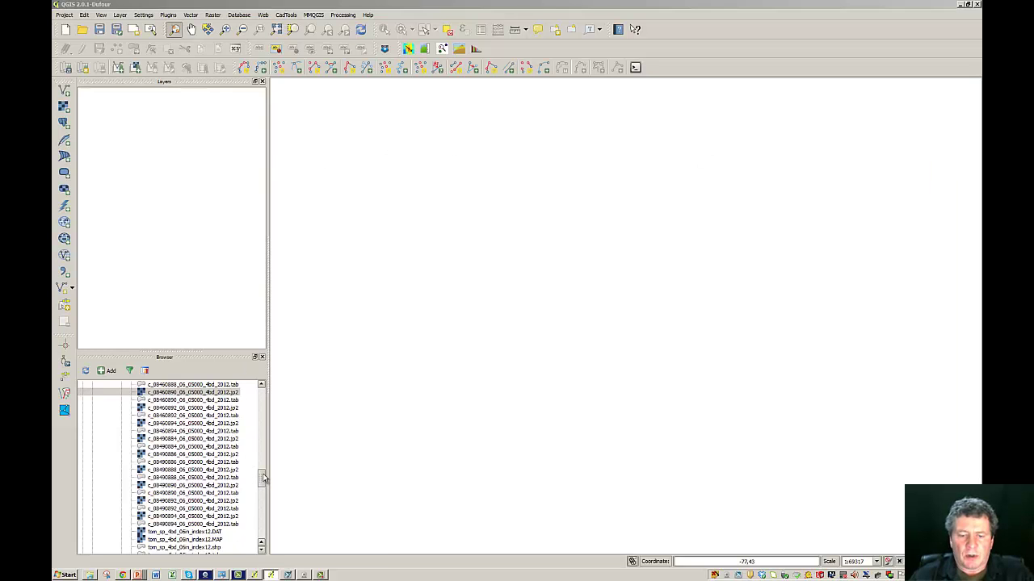
# - Create a new empty project and enable on-the-fly CRS transformation (WGS 84) in Project Properties
pyautogui.moveTo(263, 478)
pyautogui.mouseDown()
pyautogui.moveTo(264, 493)
pyautogui.moveTo(264, 464)
pyautogui.mouseUp()
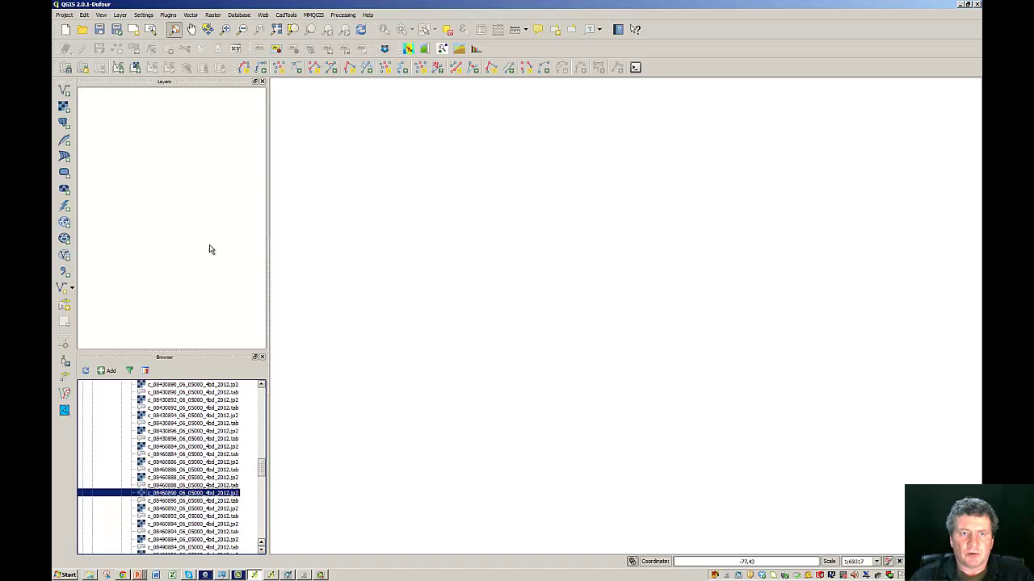
pyautogui.click(67, 31)
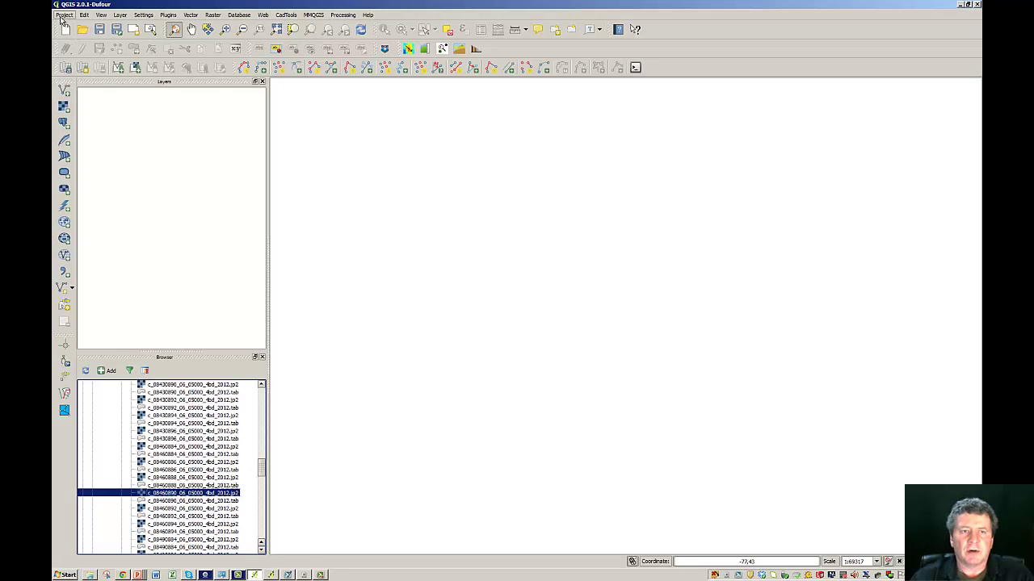
pyautogui.click(64, 15)
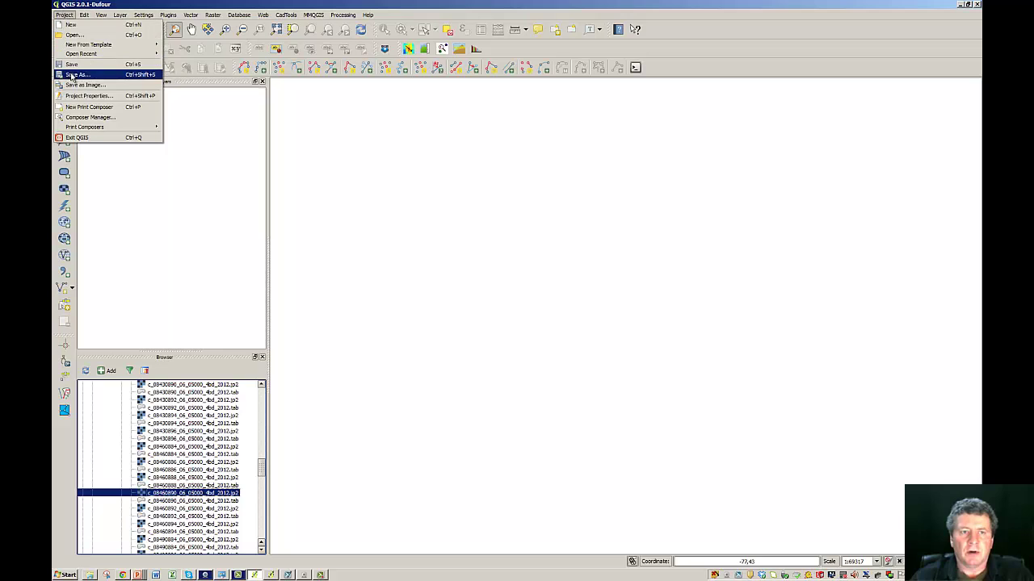
pyautogui.click(80, 98)
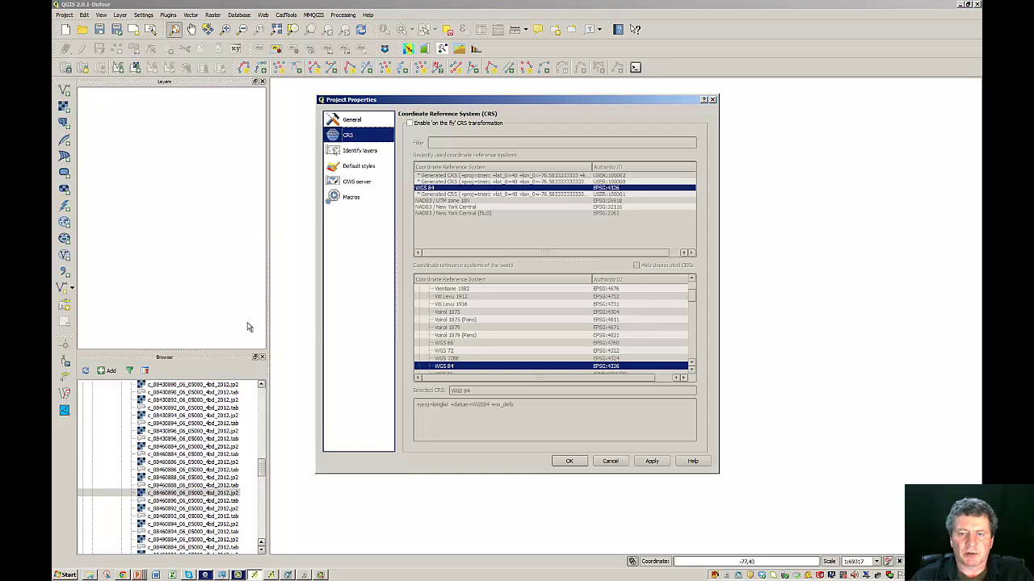
pyautogui.click(409, 124)
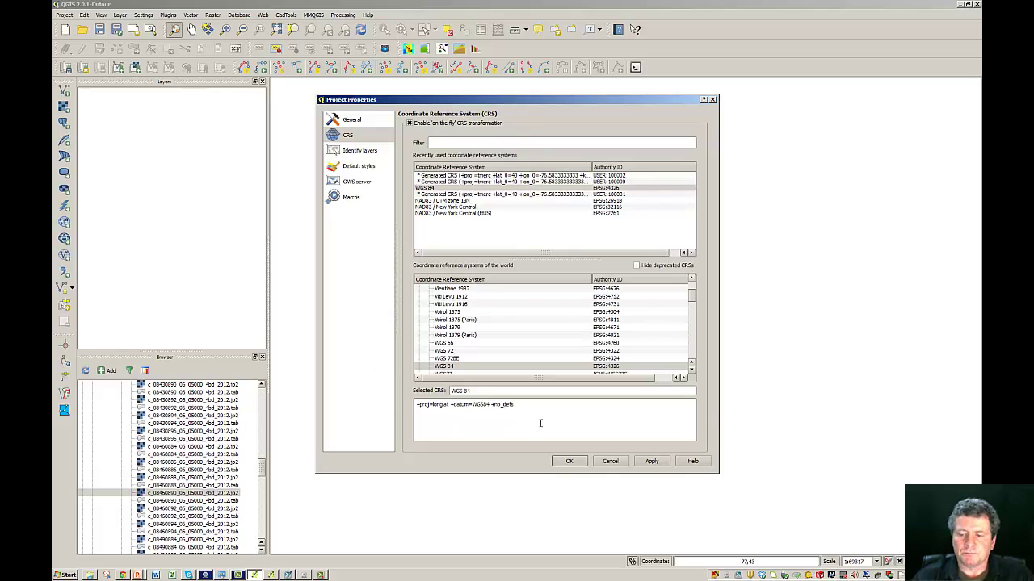
pyautogui.click(568, 462)
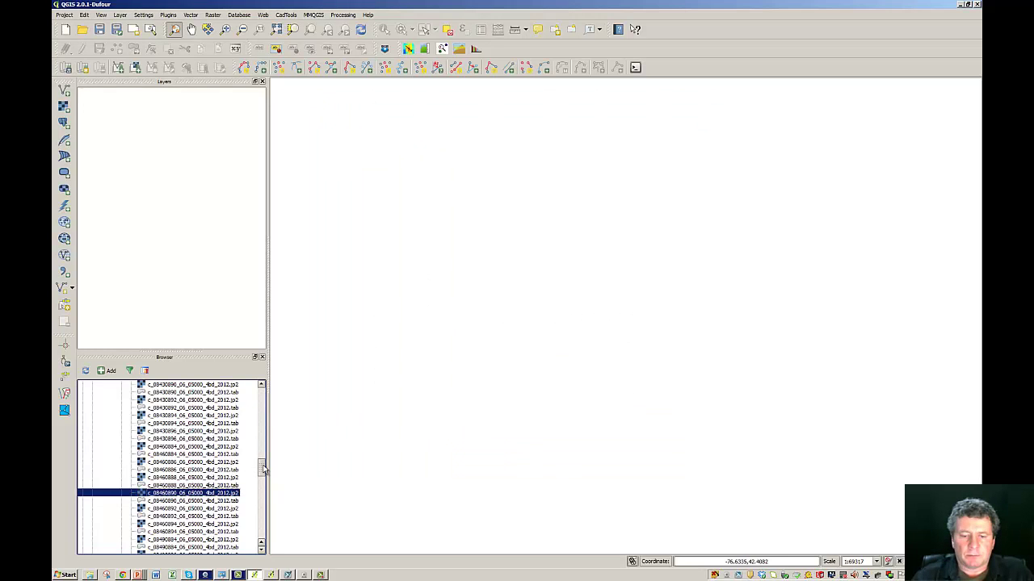
# - Add the CornellTree2012 tree points shapefile to the map as a layer
pyautogui.moveTo(261, 465); pyautogui.dragTo(255, 514)
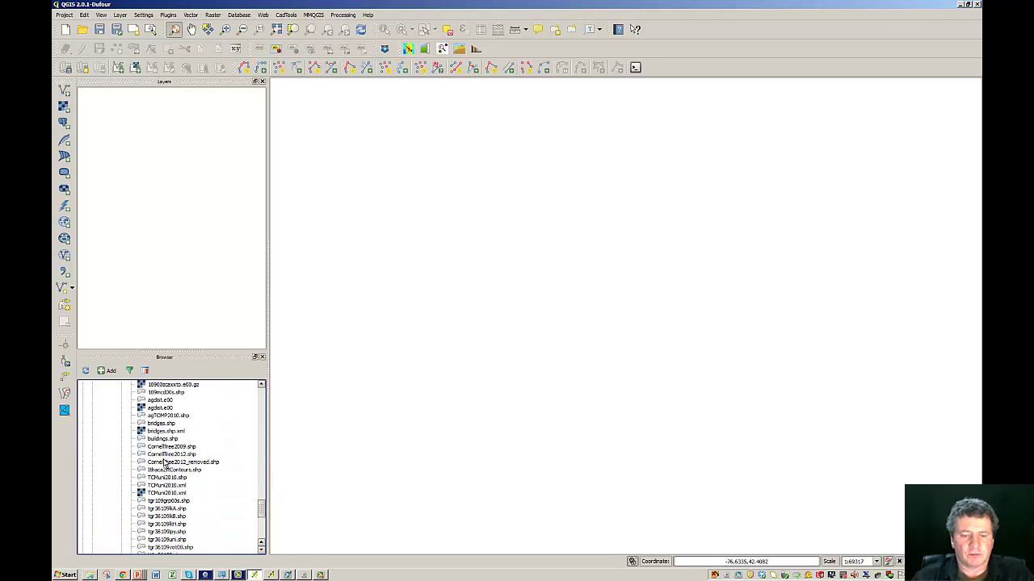
pyautogui.click(165, 456)
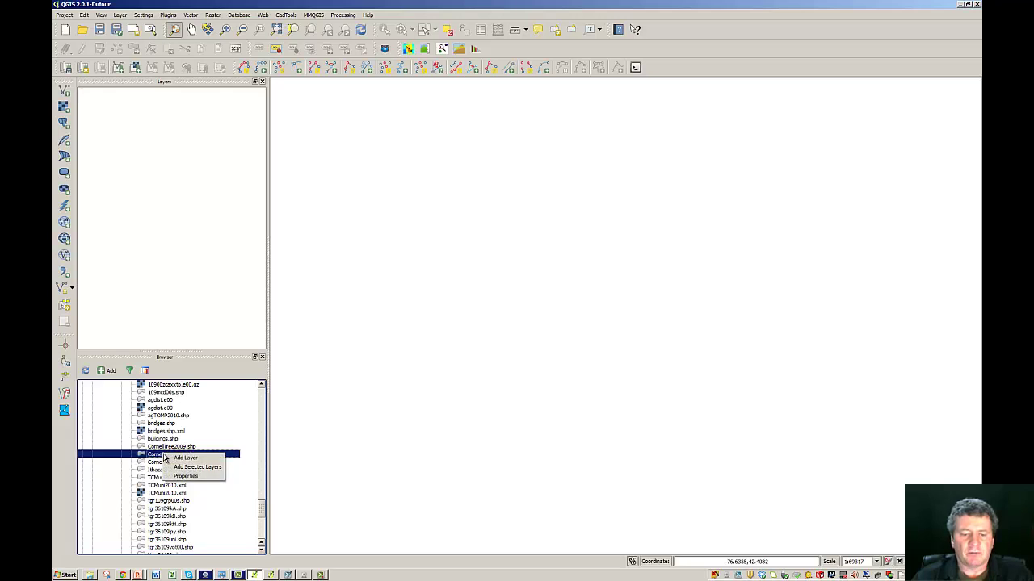
pyautogui.doubleClick(171, 457)
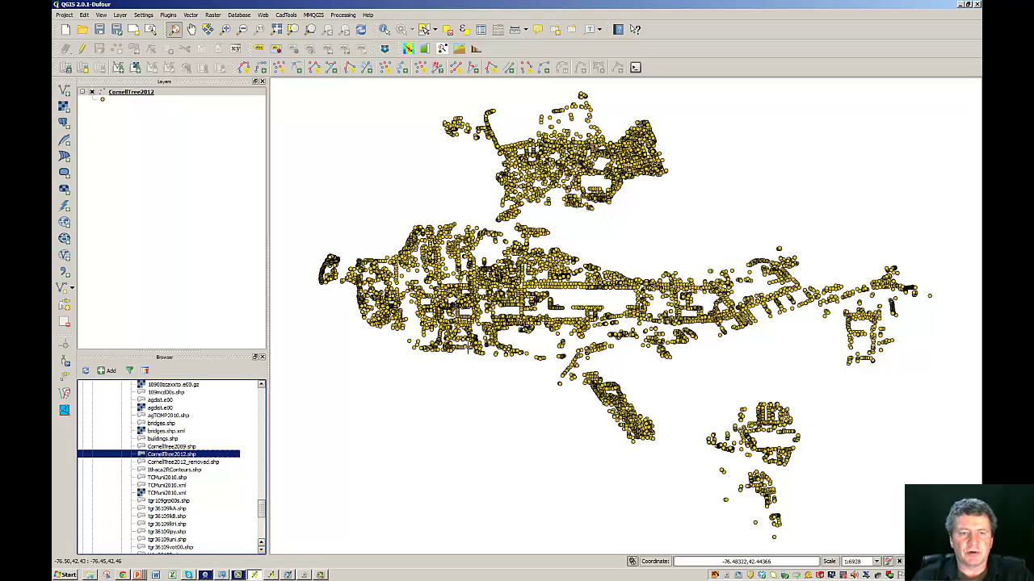
# - Add tom_sp_4bd_06in_index12.shp as a layer above the tree points
pyautogui.scroll(-1, 511, 346)
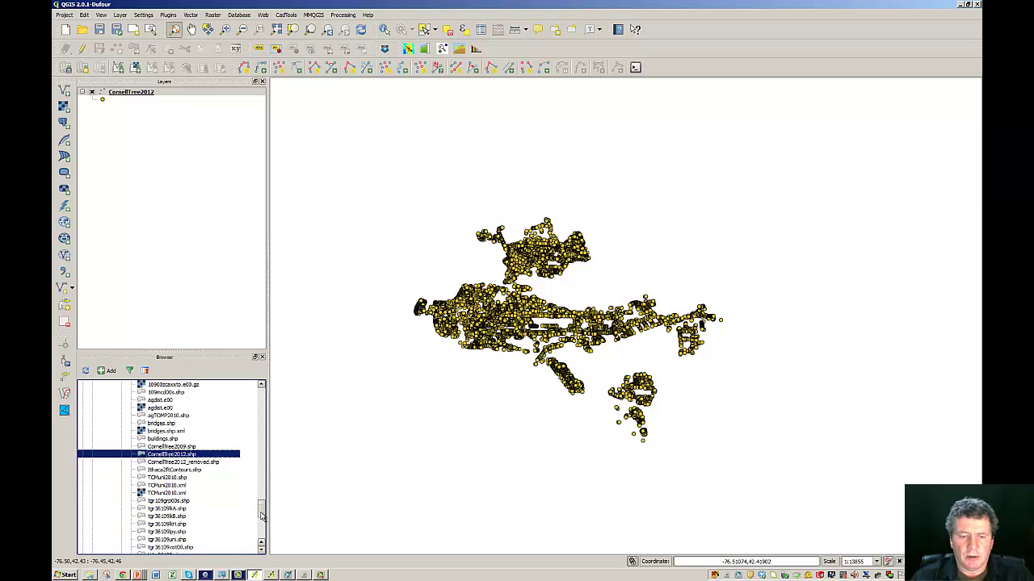
pyautogui.moveTo(261, 515); pyautogui.dragTo(261, 491)
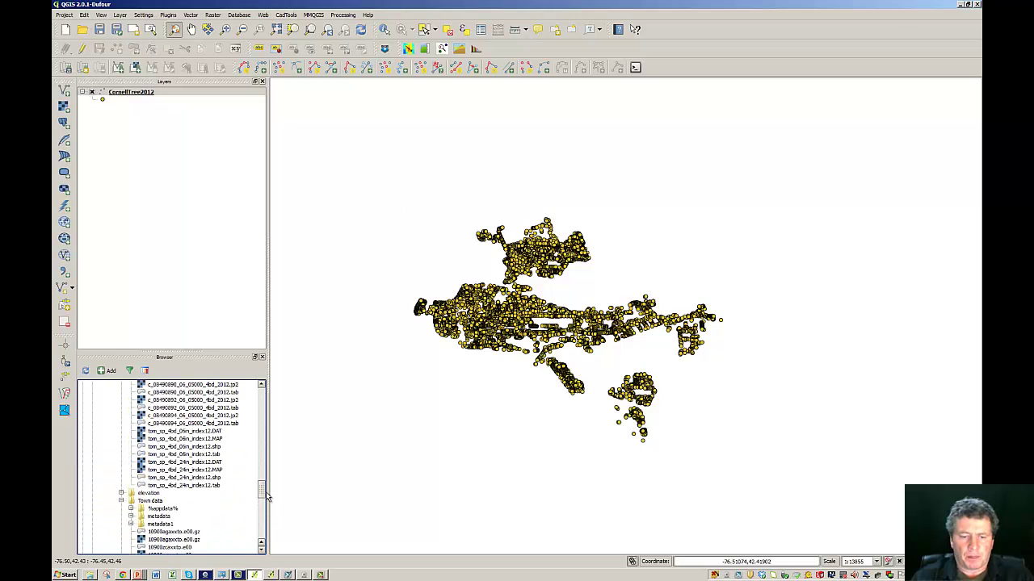
pyautogui.click(165, 449)
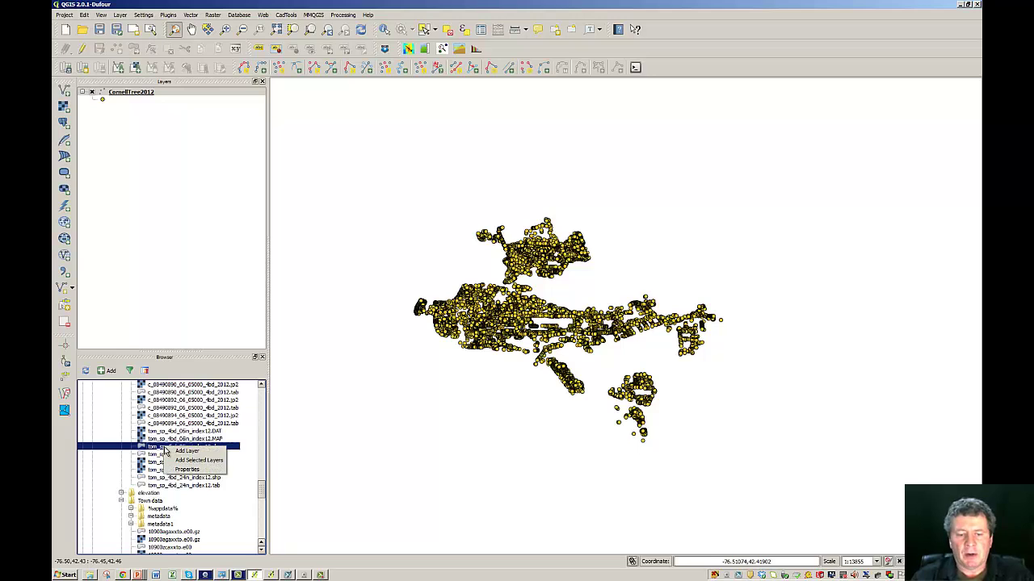
pyautogui.doubleClick(171, 449)
pyautogui.moveTo(171, 449); pyautogui.dragTo(465, 275)
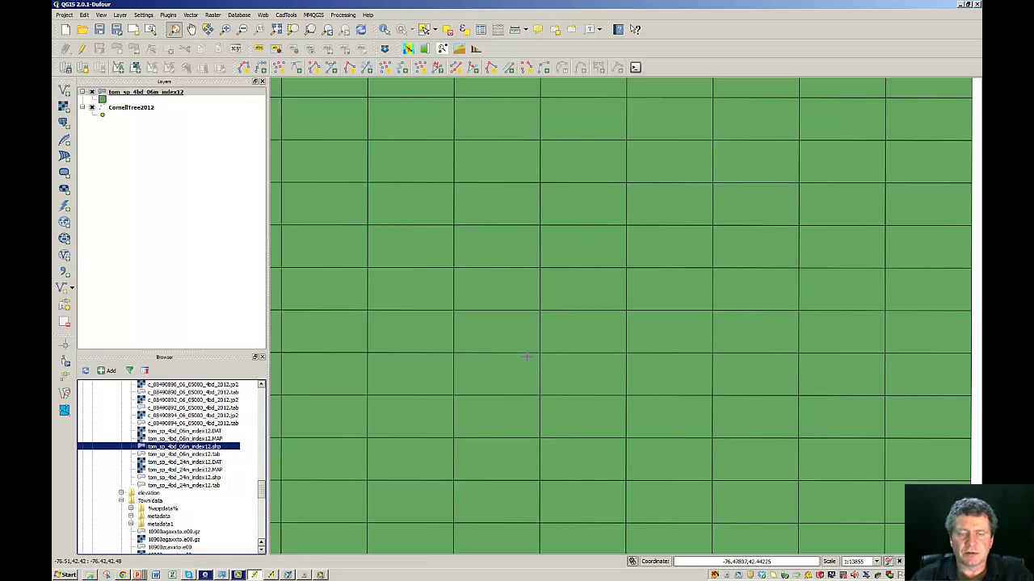
# - Set the tom_sp_4bd_06in_index12 layer transparency to 67 and zoom to the full grid extent
pyautogui.rightClick(121, 95)
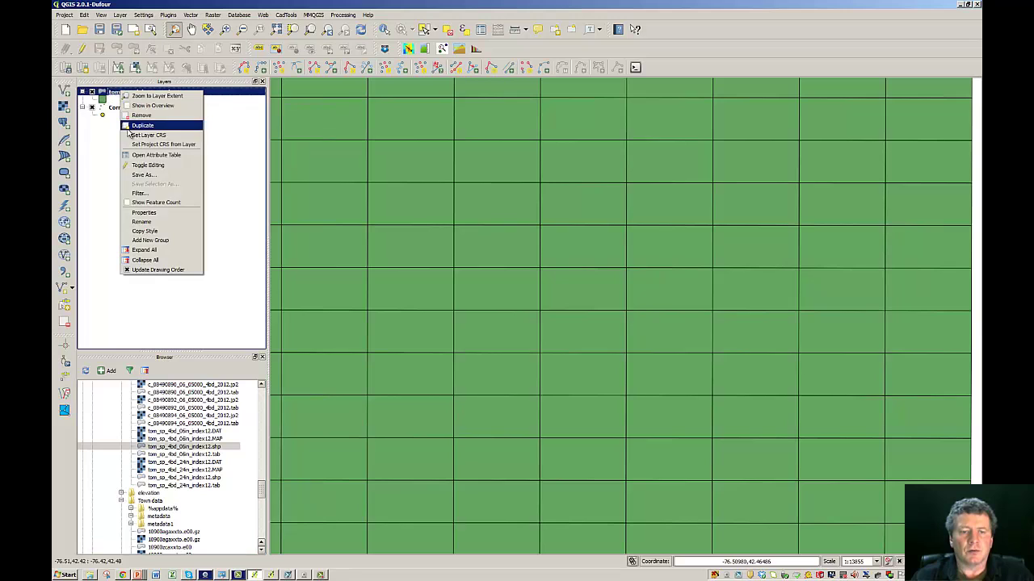
pyautogui.click(141, 213)
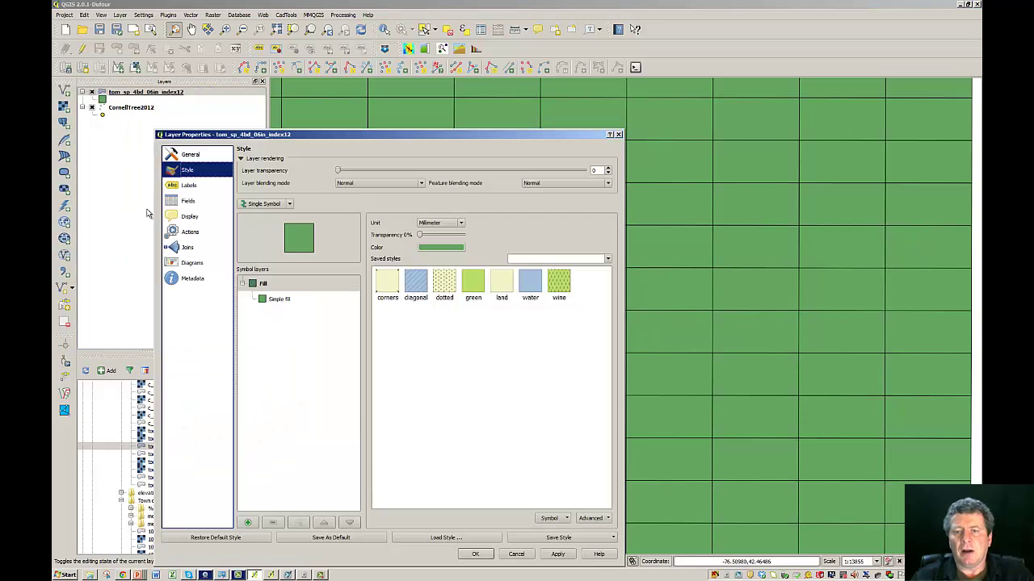
pyautogui.moveTo(340, 173); pyautogui.dragTo(503, 171)
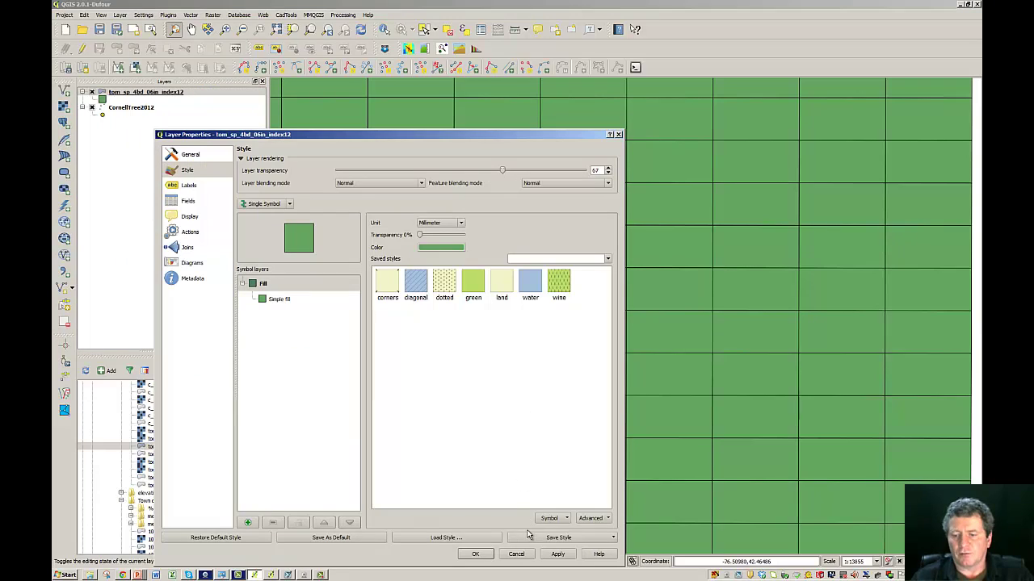
pyautogui.click(476, 554)
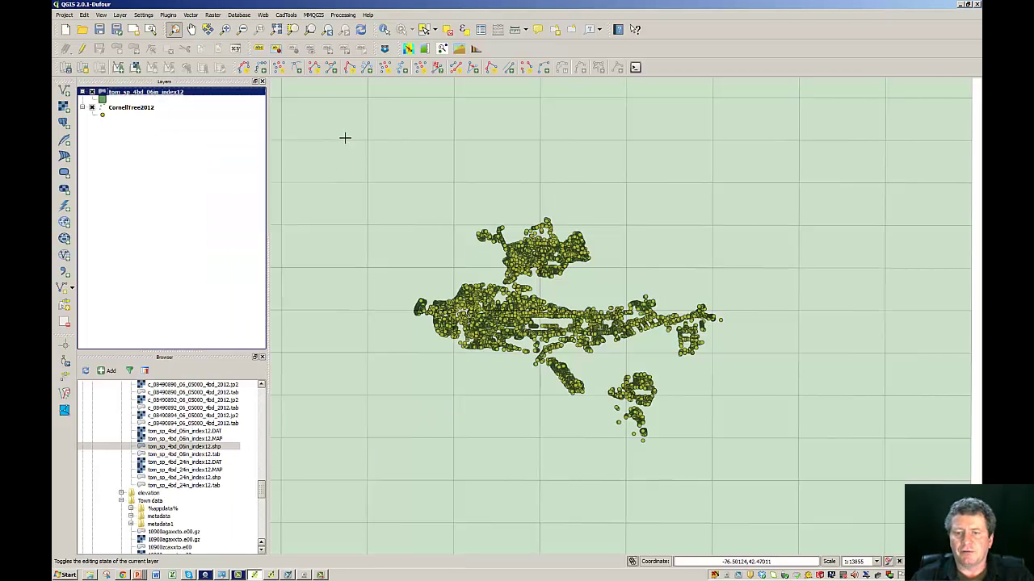
pyautogui.click(275, 31)
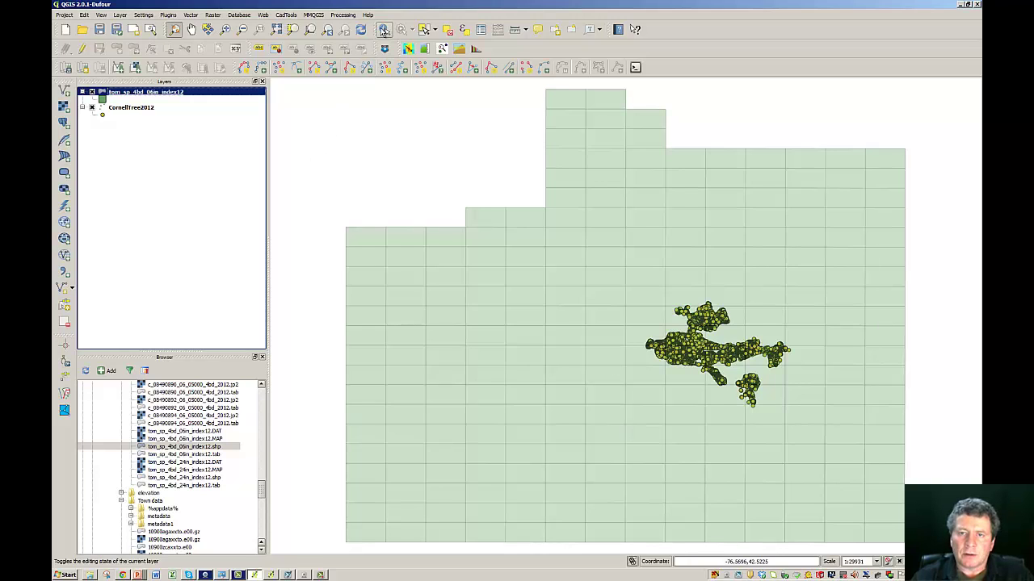
# - Identify the grid cell under the tree points to read its IMAGE tile name
pyautogui.click(385, 30)
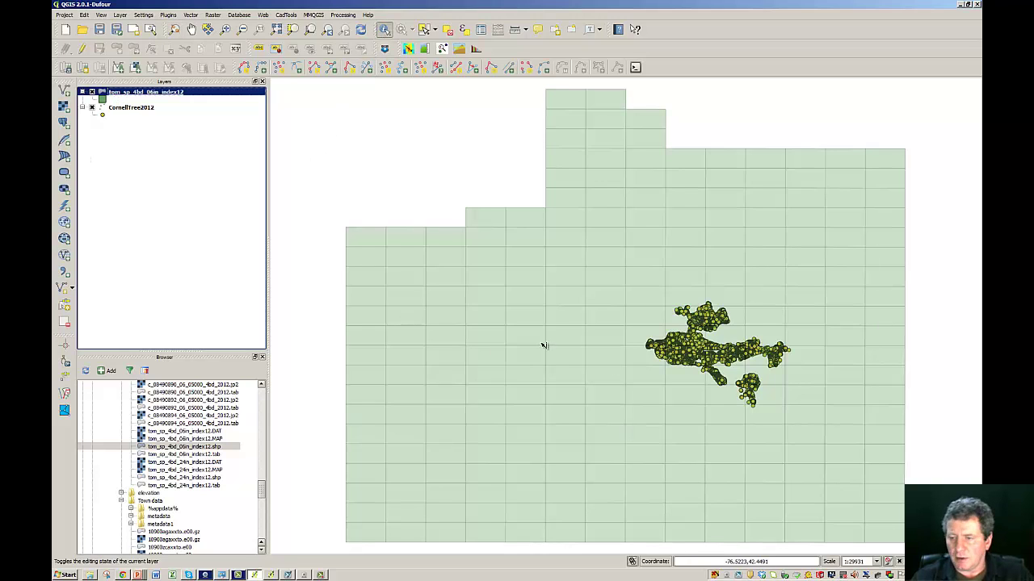
pyautogui.click(683, 360)
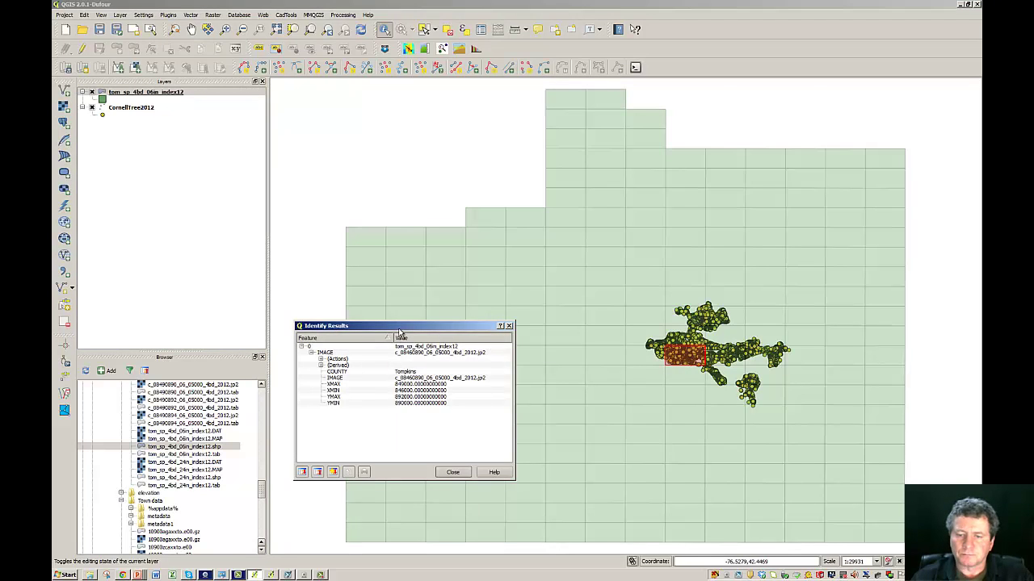
pyautogui.moveTo(399, 331); pyautogui.dragTo(413, 294)
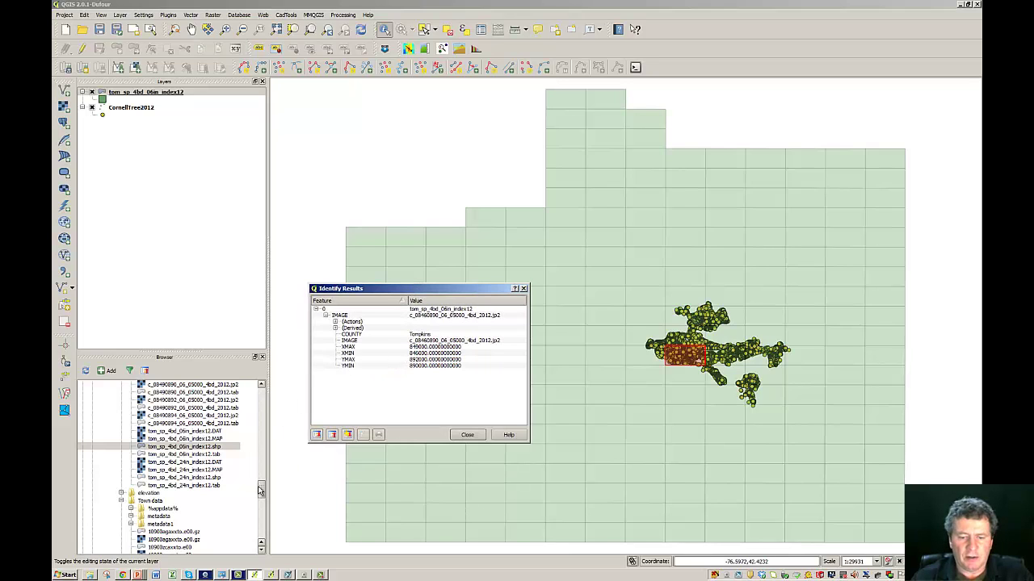
pyautogui.moveTo(261, 492); pyautogui.dragTo(265, 477)
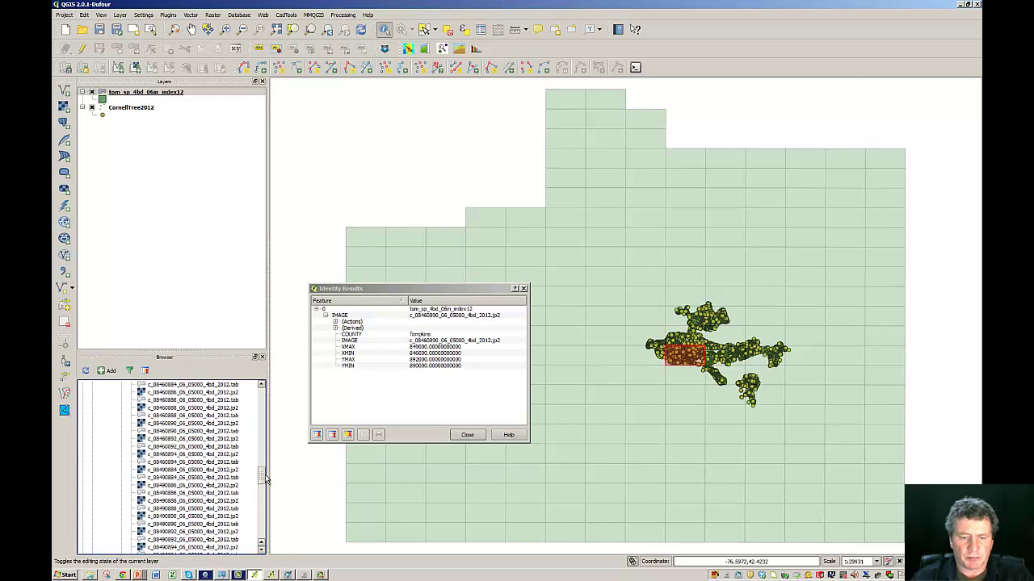
# - Add c_08460890_06_05000_4bd_2012.jp2 from the Browser as a layer, then close Identify Results
pyautogui.click(168, 426)
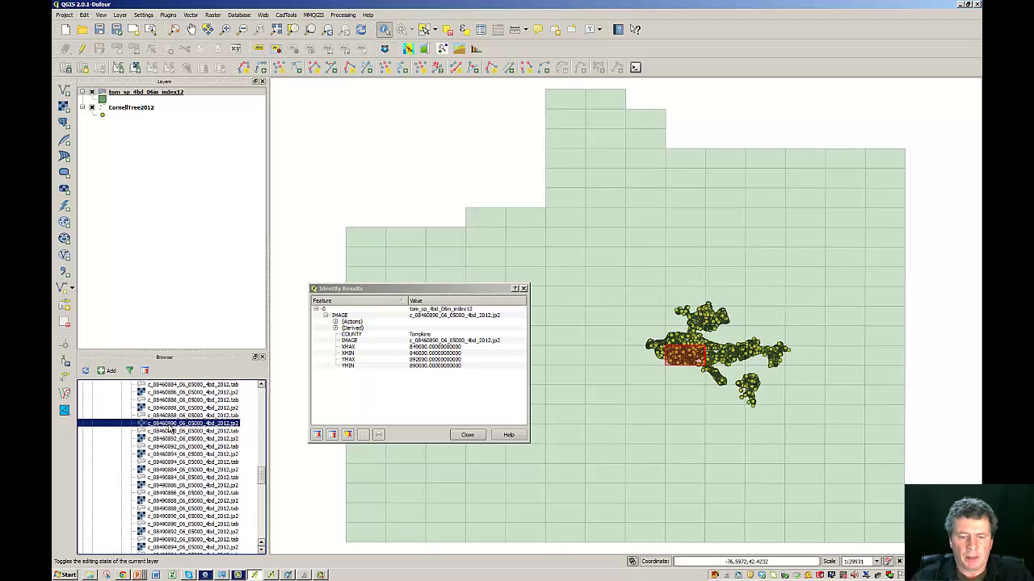
pyautogui.doubleClick(169, 426)
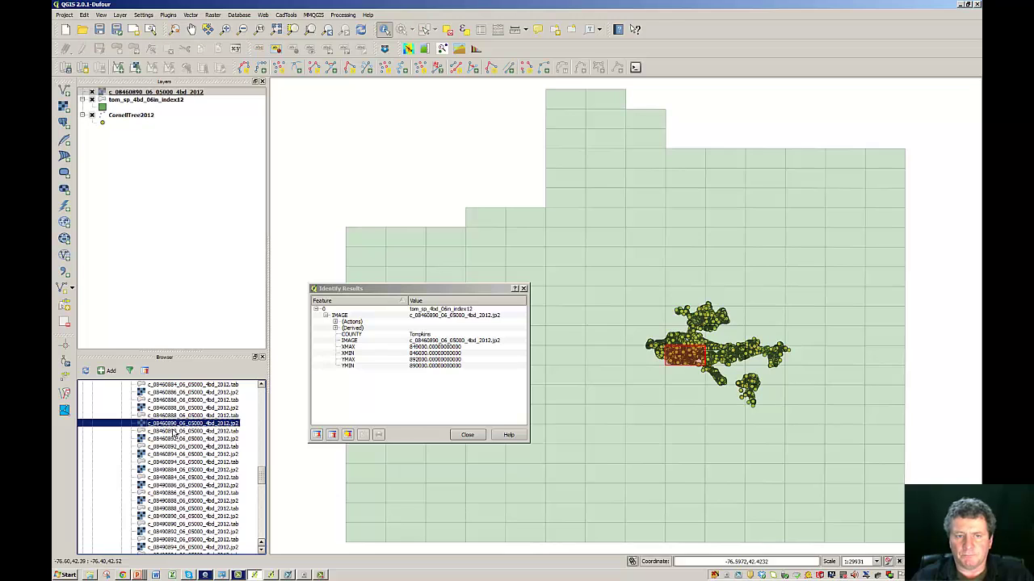
pyautogui.click(464, 435)
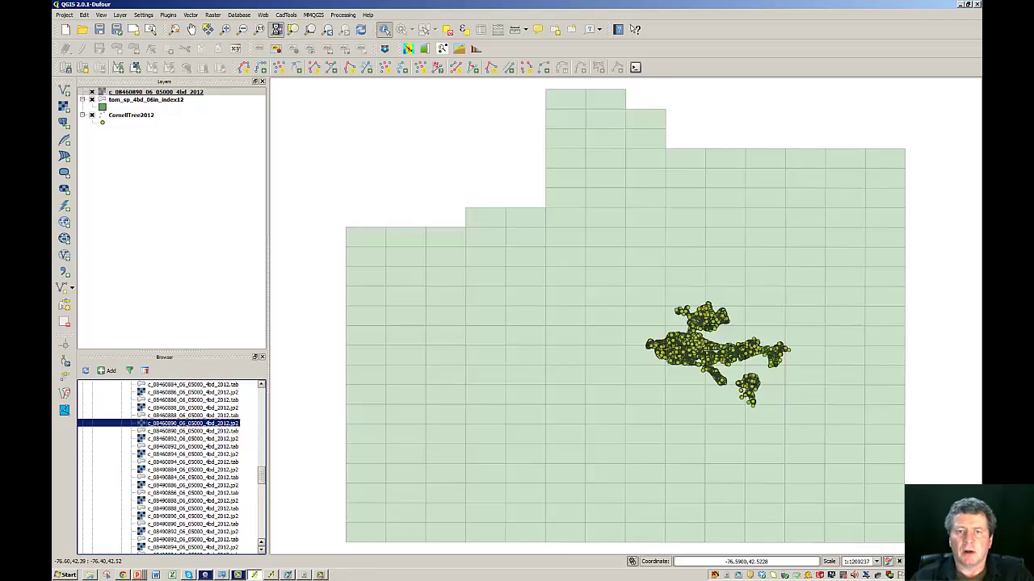
# - Zoom to the full extent, then bring up the c_08460890_06_05000_4bd_2012 layer's context menu
pyautogui.click(276, 30)
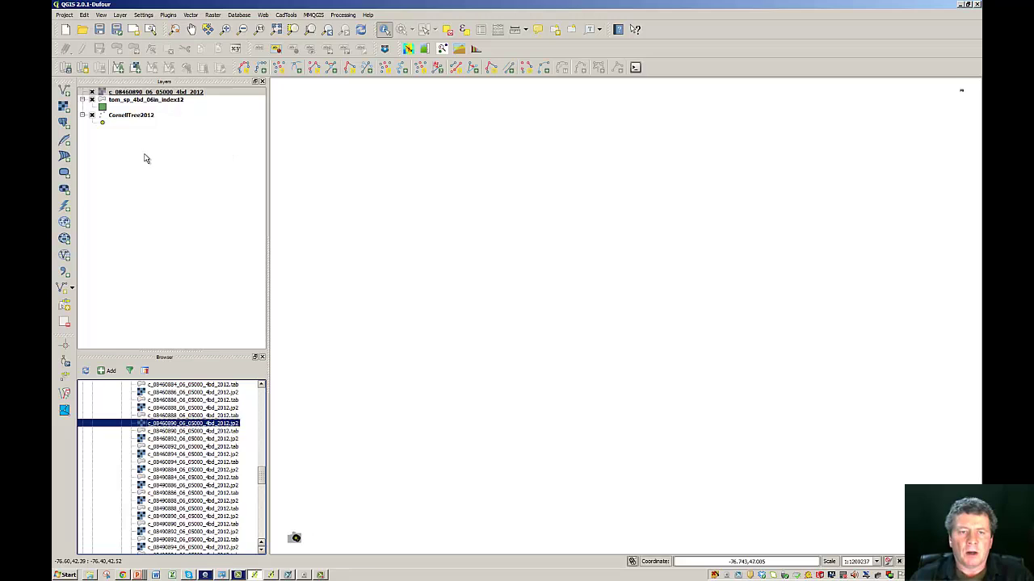
pyautogui.rightClick(136, 94)
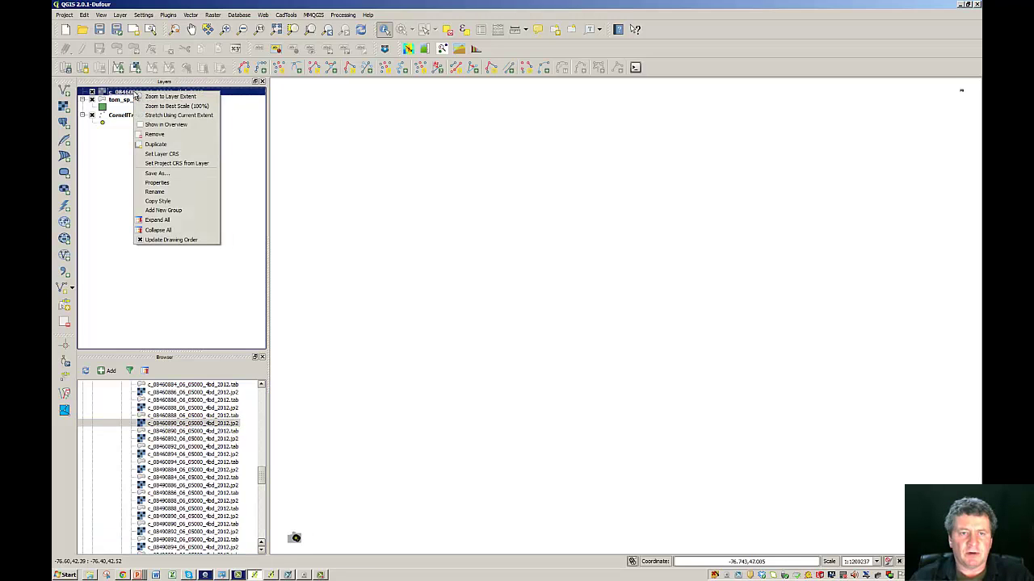
# - Set the c_08460890_06_05000_4bd_2012 layer's CRS to NAD83 / New York Central (ftUS), EPSG:2261
pyautogui.click(162, 154)
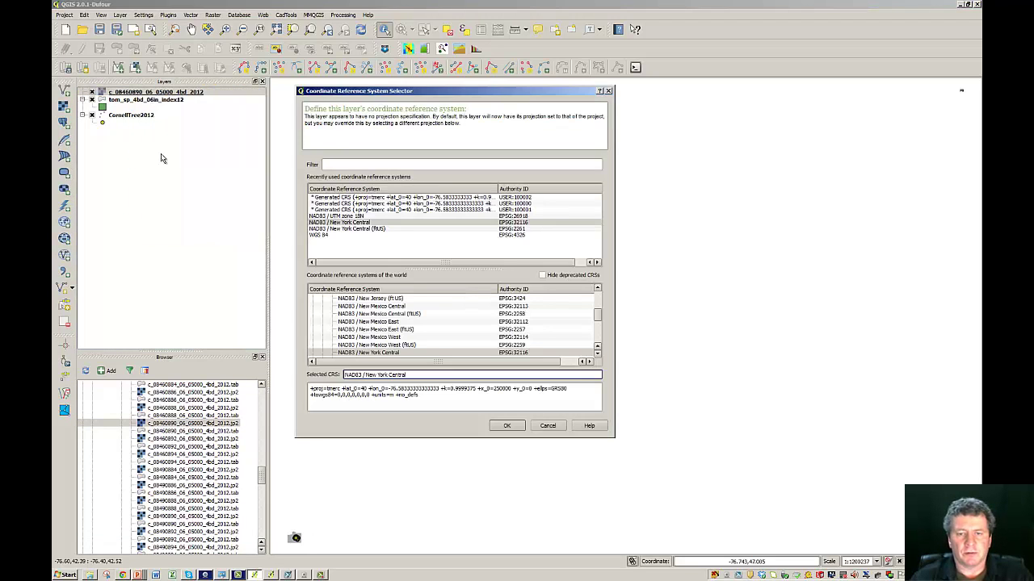
pyautogui.click(598, 347)
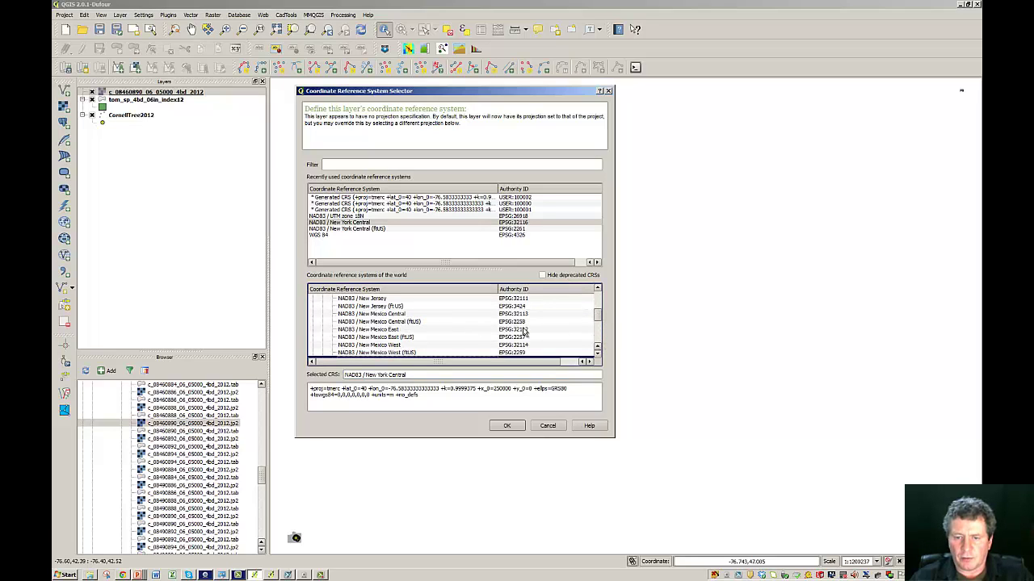
pyautogui.click(597, 356)
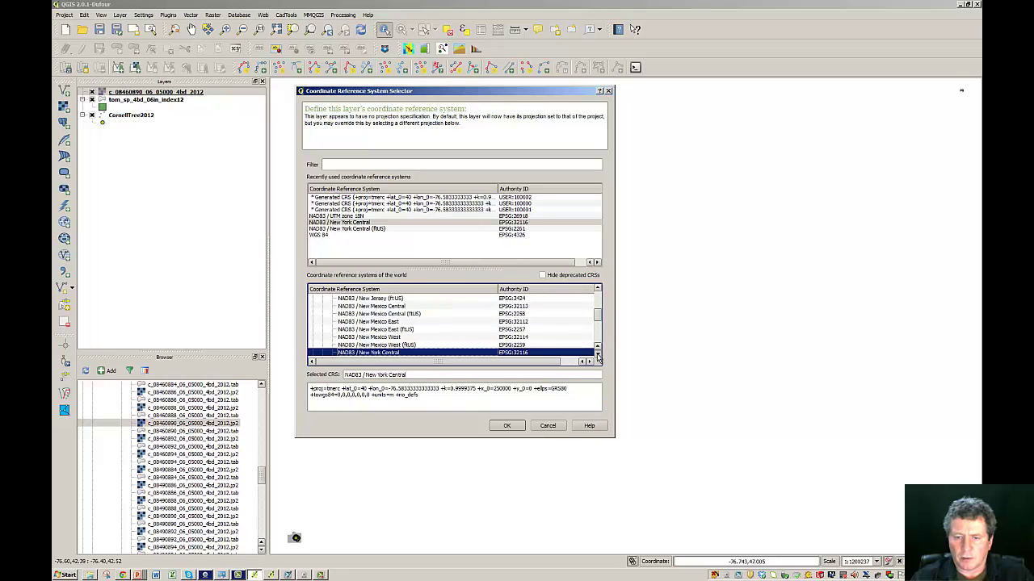
pyautogui.click(597, 356)
pyautogui.click(597, 357)
pyautogui.click(597, 356)
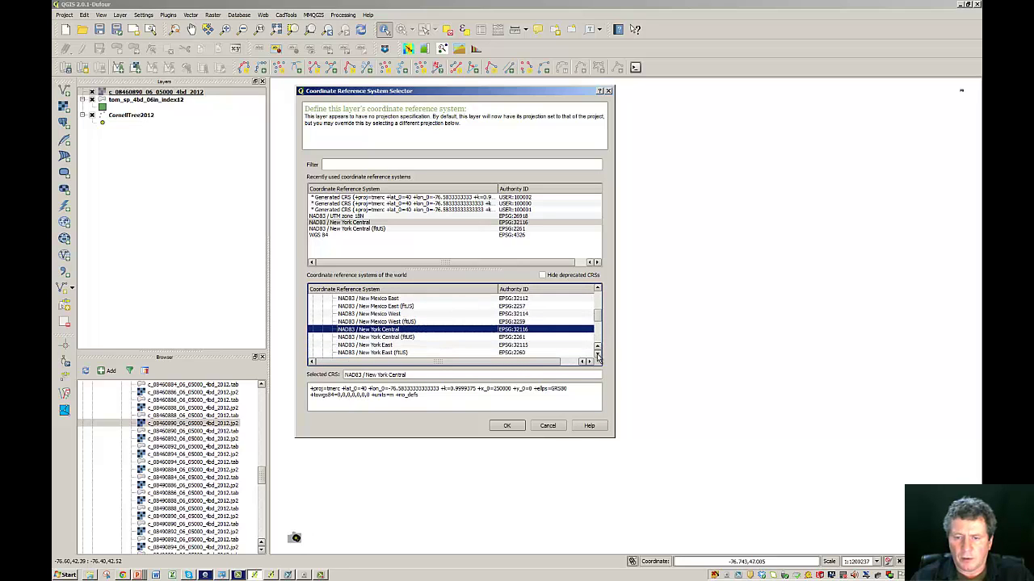
pyautogui.click(388, 338)
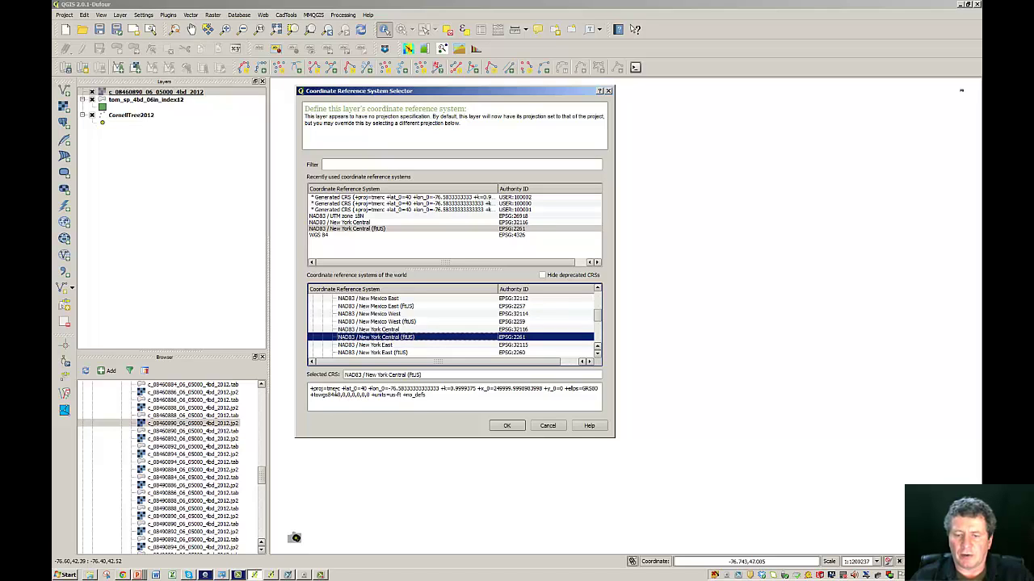
pyautogui.click(364, 331)
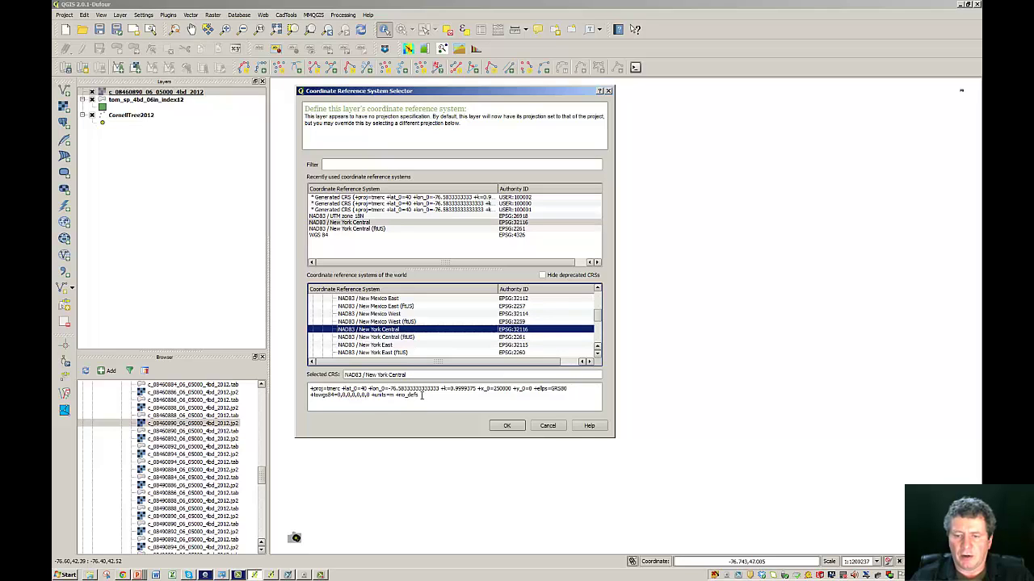
pyautogui.click(375, 338)
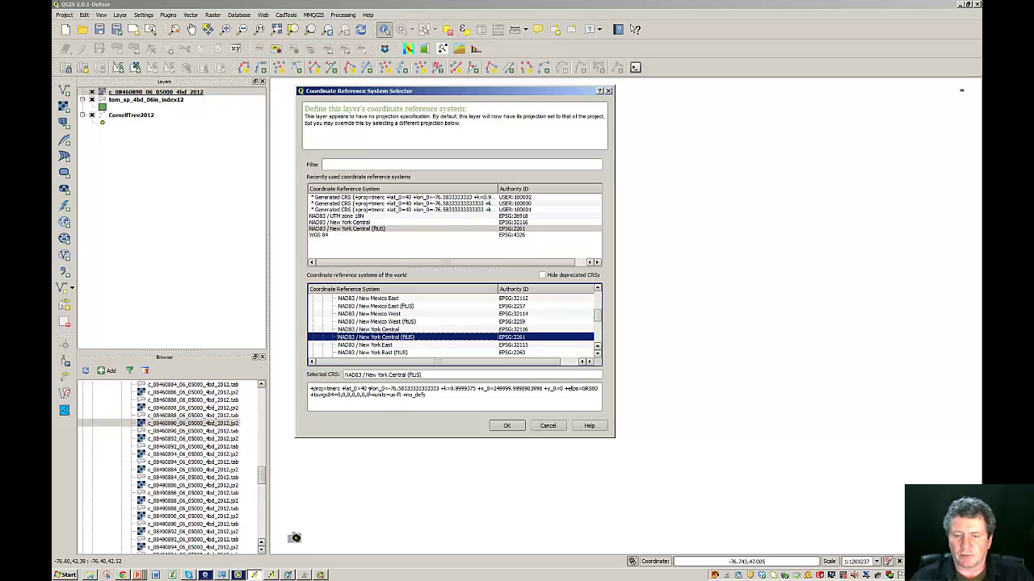
pyautogui.click(509, 426)
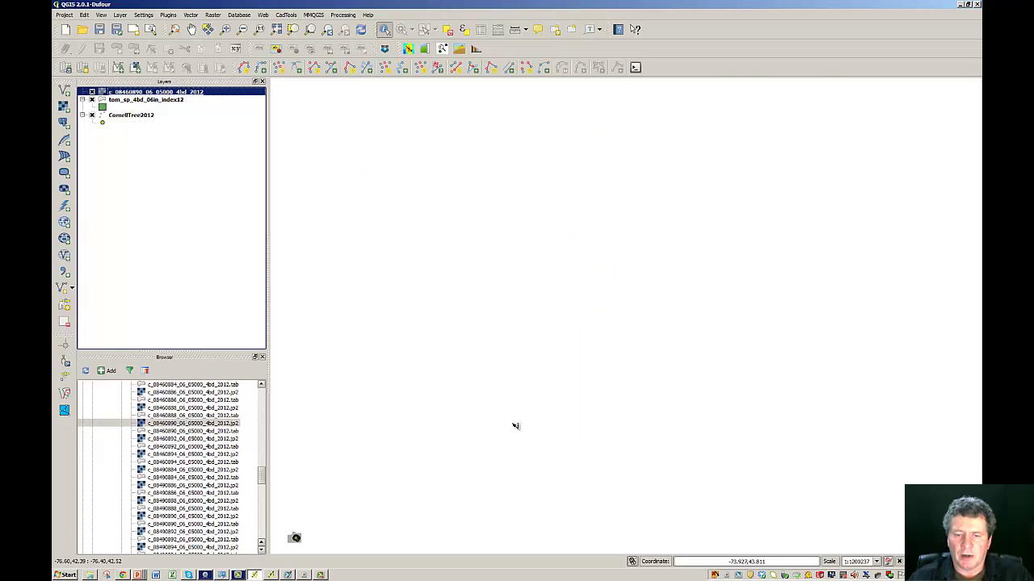
# - Move CornellTree2012 to the top of the layers and zoom into the campus tree cluster
pyautogui.click(276, 29)
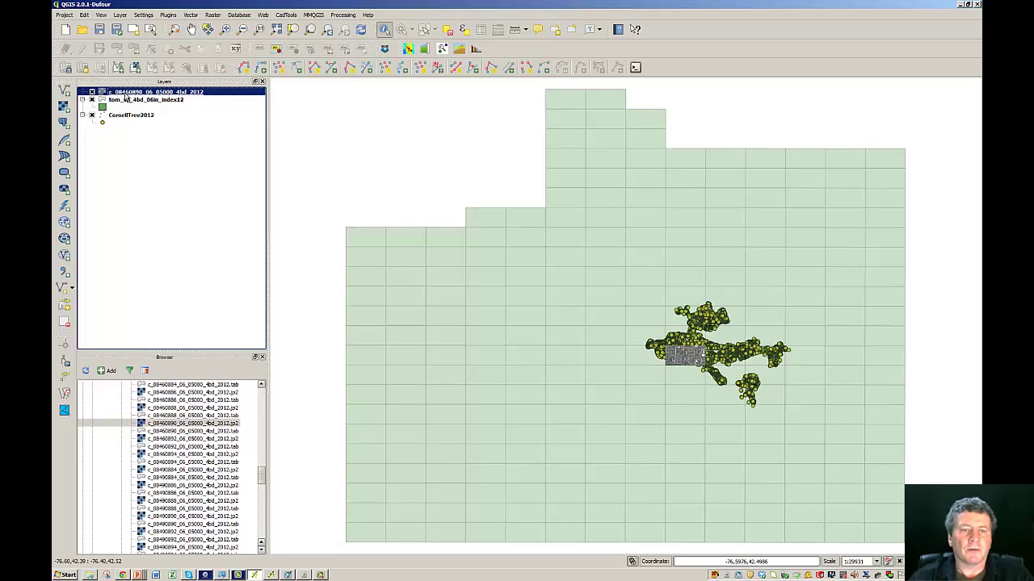
pyautogui.moveTo(118, 118); pyautogui.dragTo(124, 94)
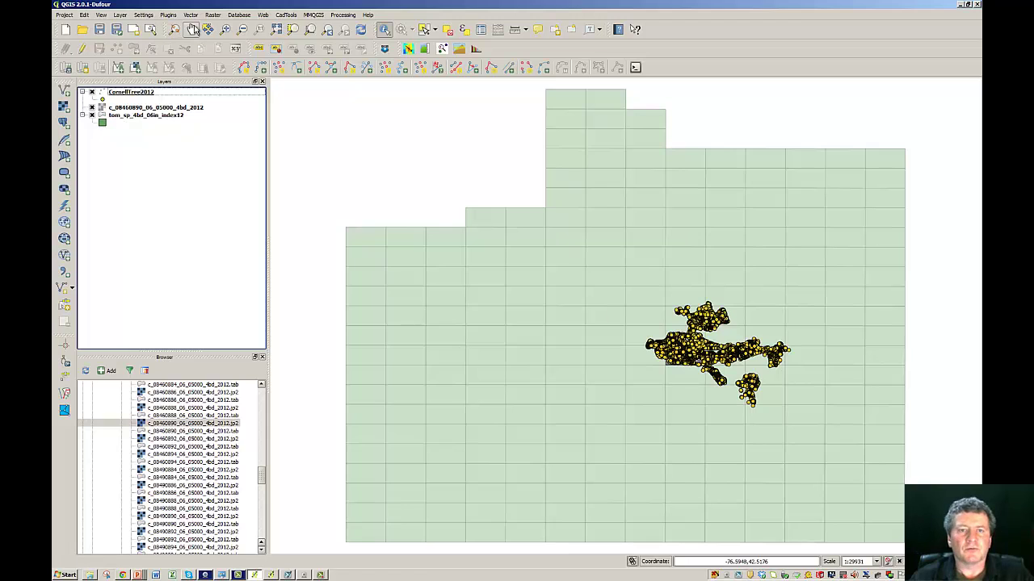
pyautogui.click(226, 29)
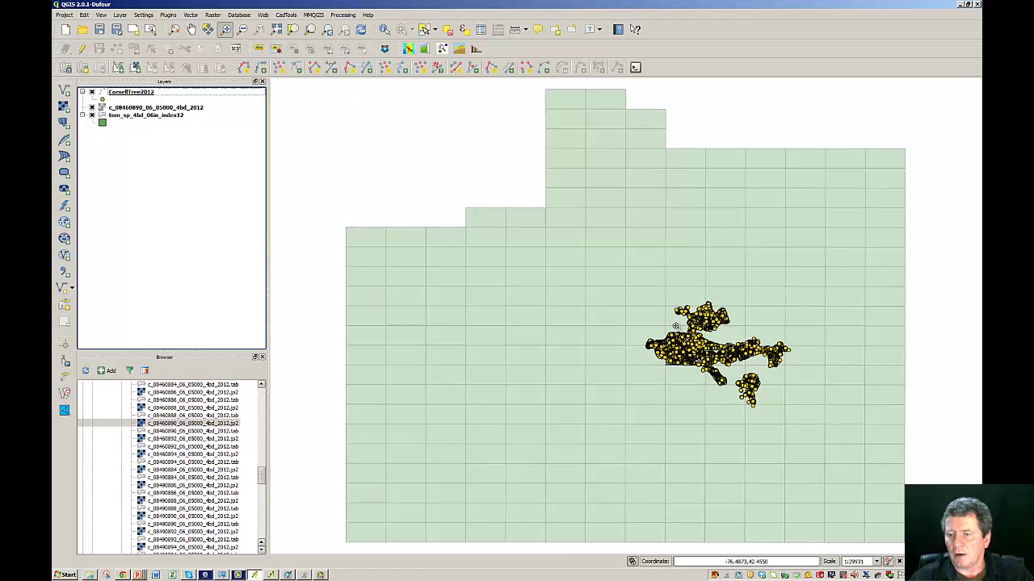
pyautogui.moveTo(664, 331); pyautogui.dragTo(712, 379)
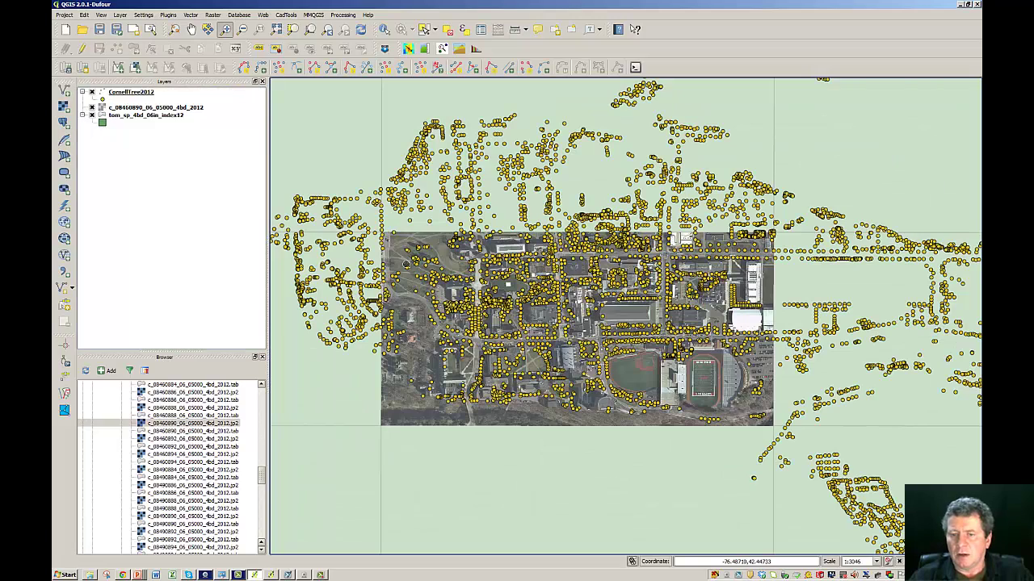